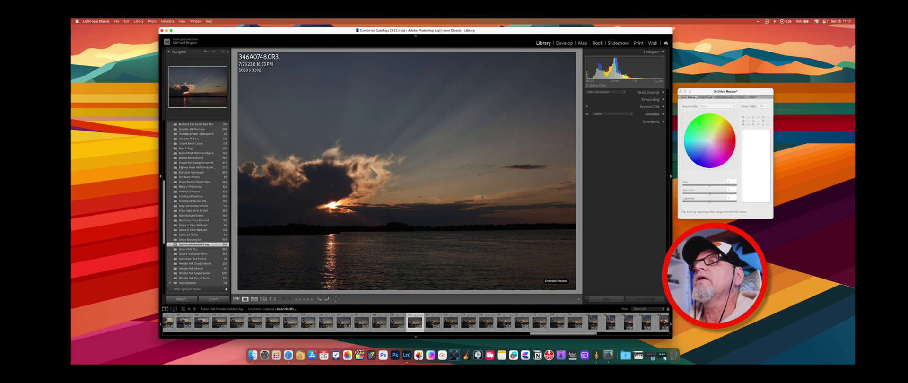
Enhance the sunset photo 346A0748.CR3 with Raw Details, comparing preview areas before creating the enhanced DNG.
left_click_drag(538, 30, 543, 28)
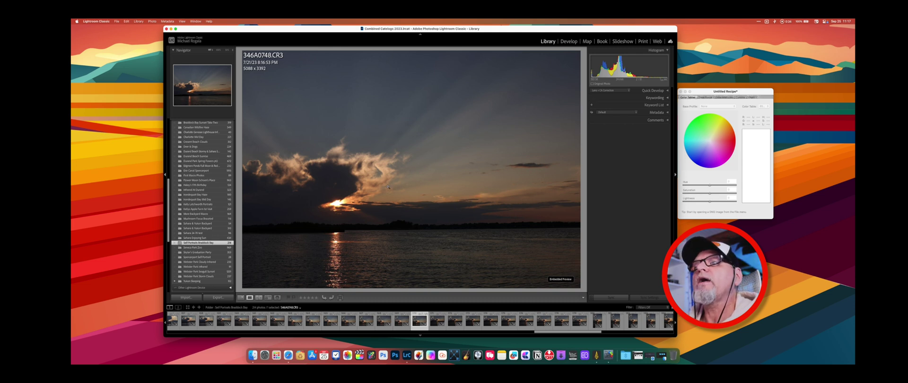
right_click(419, 160)
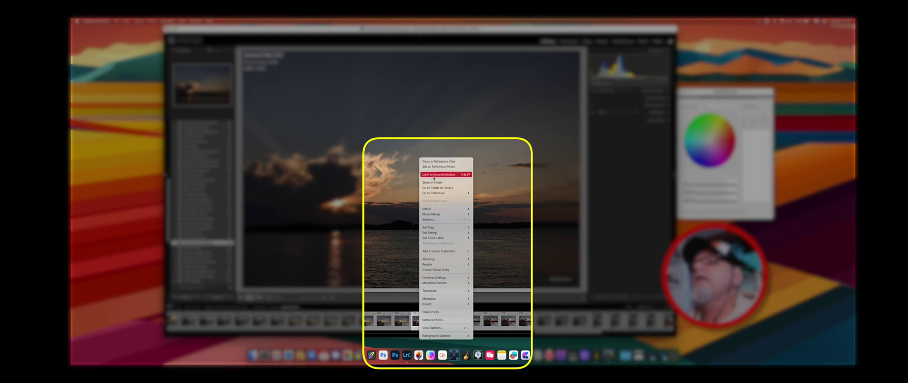
left_click(441, 221)
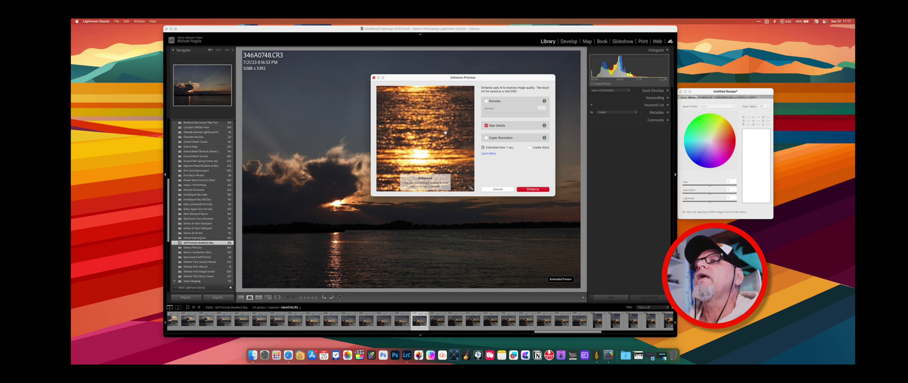
left_click_drag(437, 129, 416, 209)
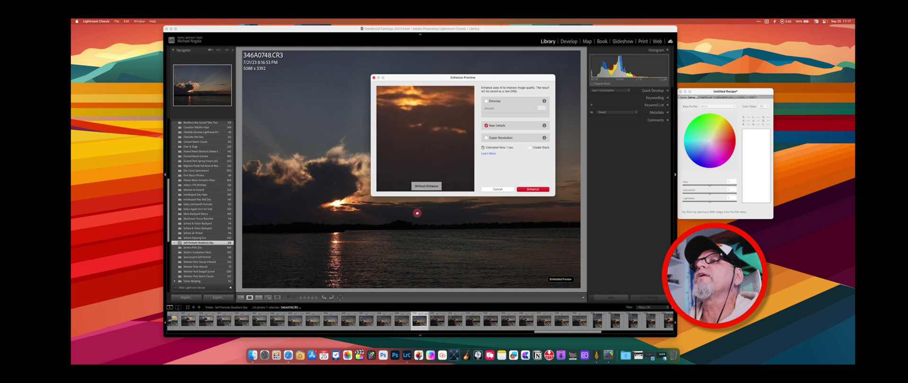
left_click_drag(439, 235, 440, 167)
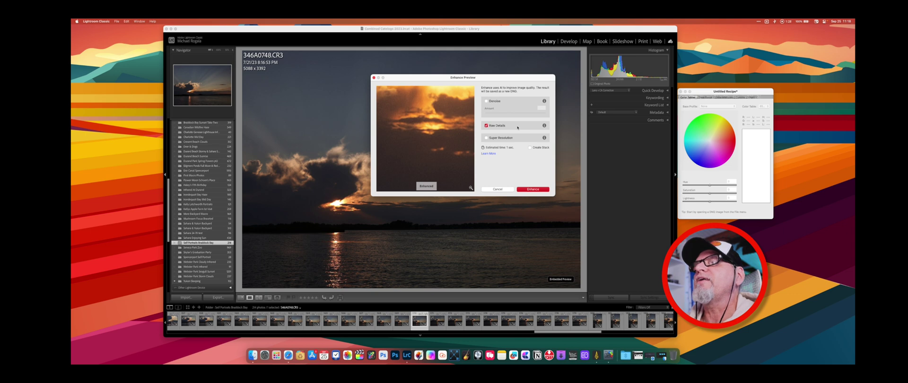
left_click(534, 189)
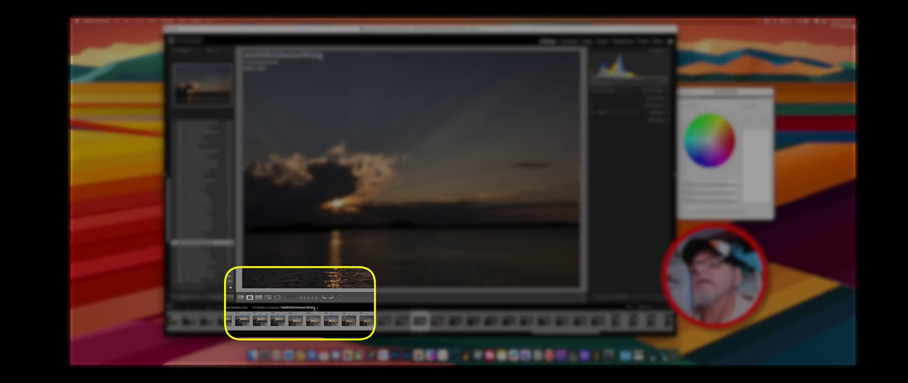
Export the enhanced DNG photo to the Desktop folder on the hard drive, with Original as the image format.
right_click(436, 168)
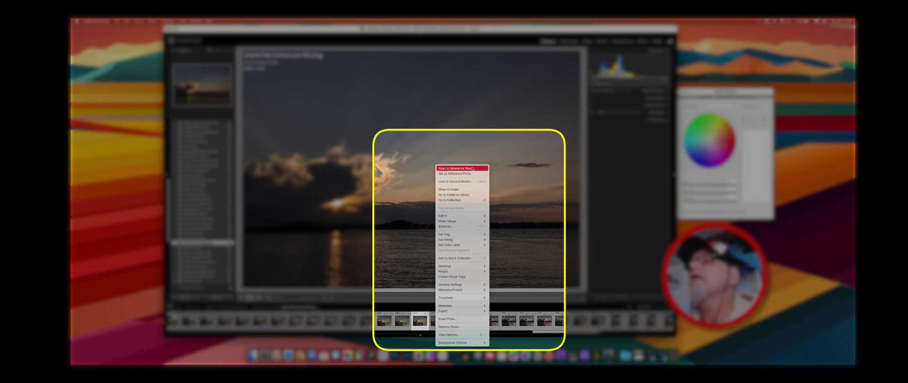
mouse_move(468, 311)
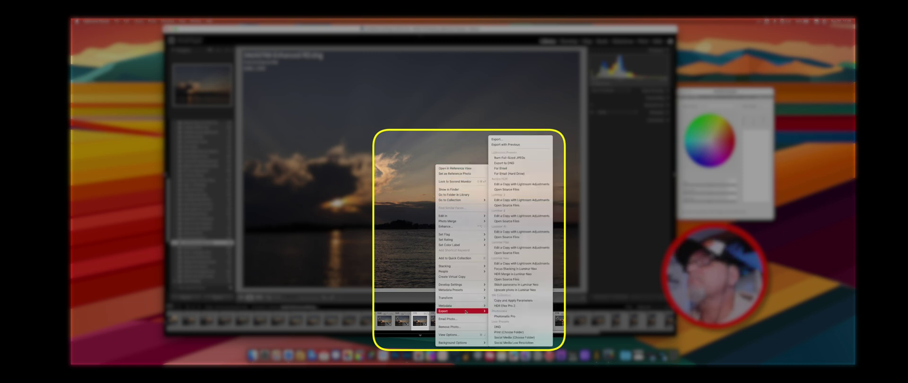
left_click(538, 140)
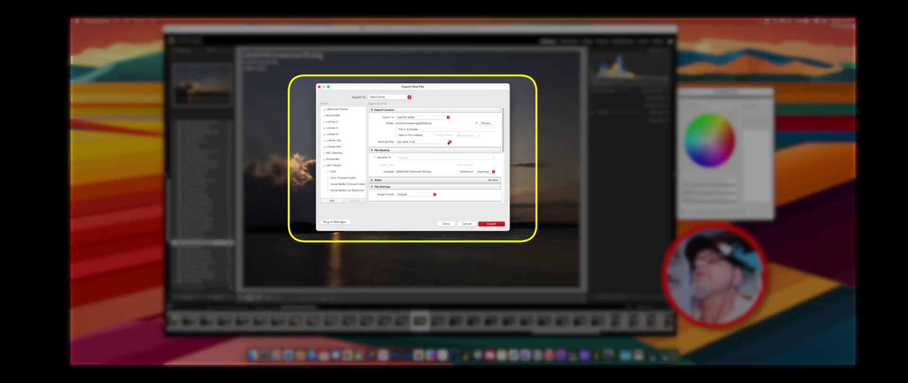
scroll(429, 162, "down", 3)
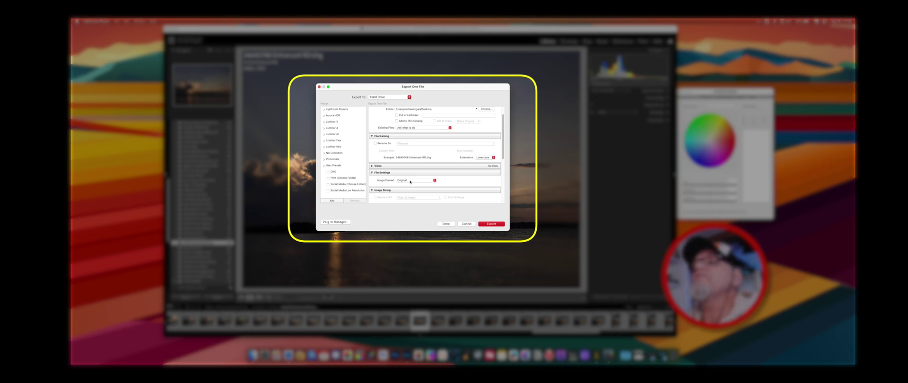
scroll(454, 164, "up", 2)
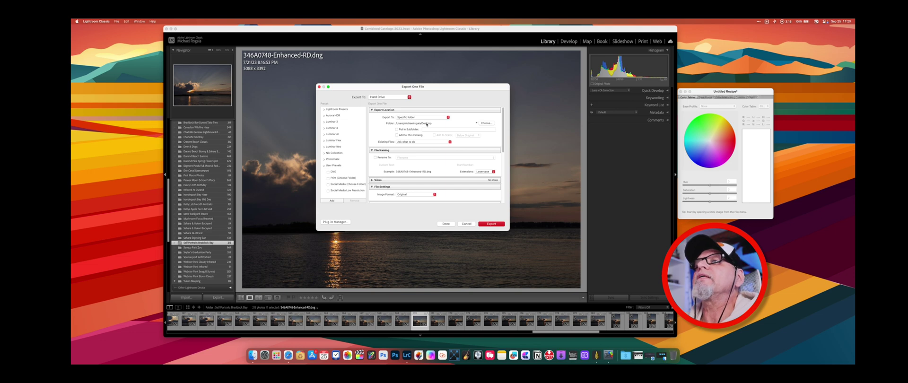
left_click(490, 223)
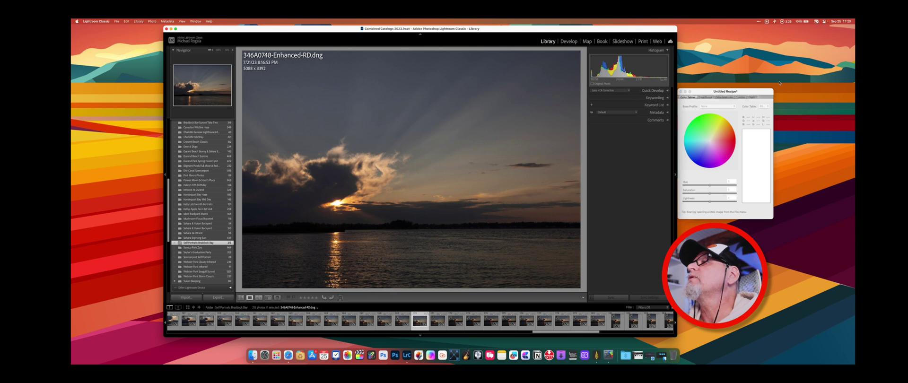
Switch to DNG Profile Editor and open the exported 346A0748-Enhanced-RD.dng image from the Desktop.
left_click_drag(755, 92, 461, 93)
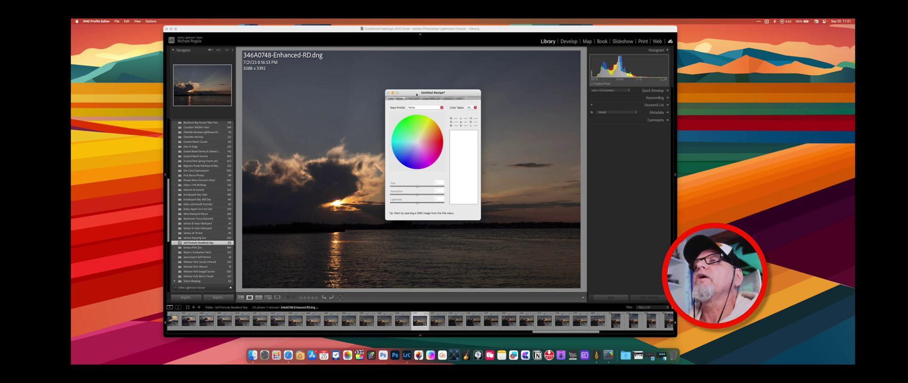
left_click_drag(416, 94, 443, 87)
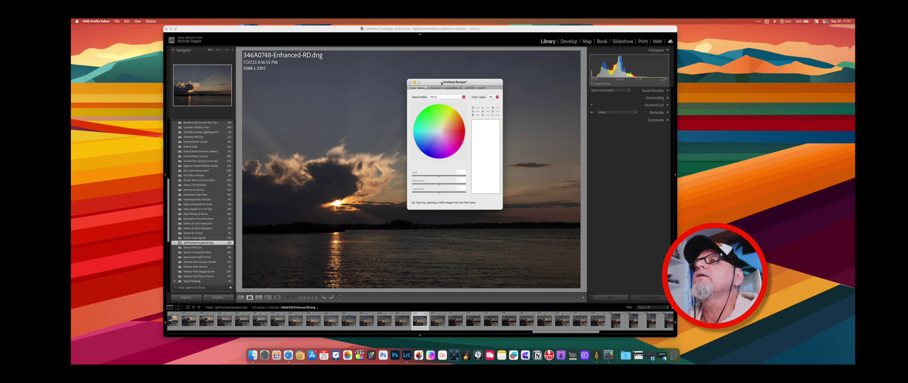
left_click_drag(441, 83, 434, 90)
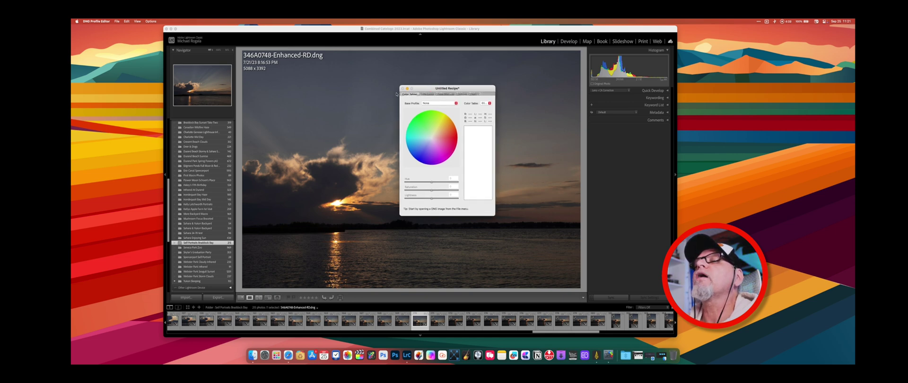
left_click_drag(432, 88, 416, 98)
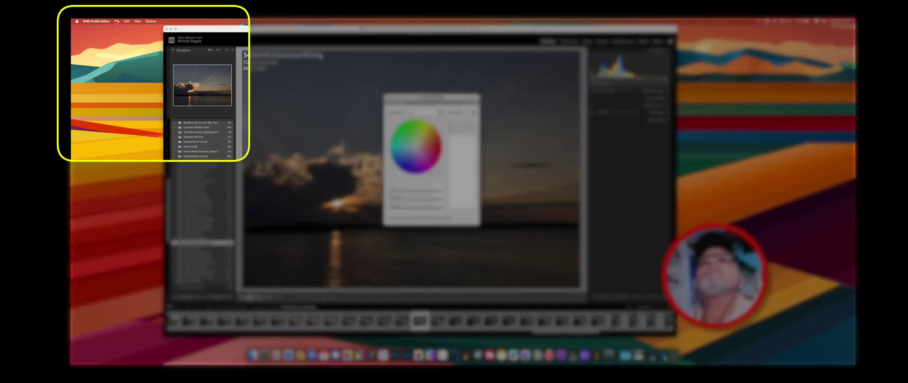
left_click(116, 21)
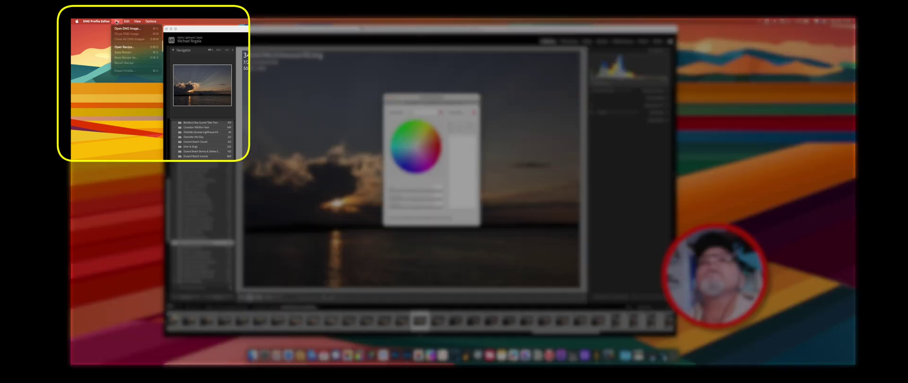
left_click(122, 29)
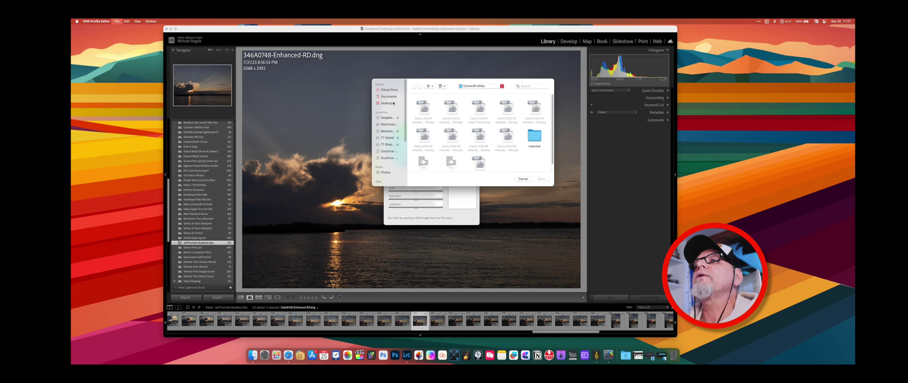
left_click(386, 103)
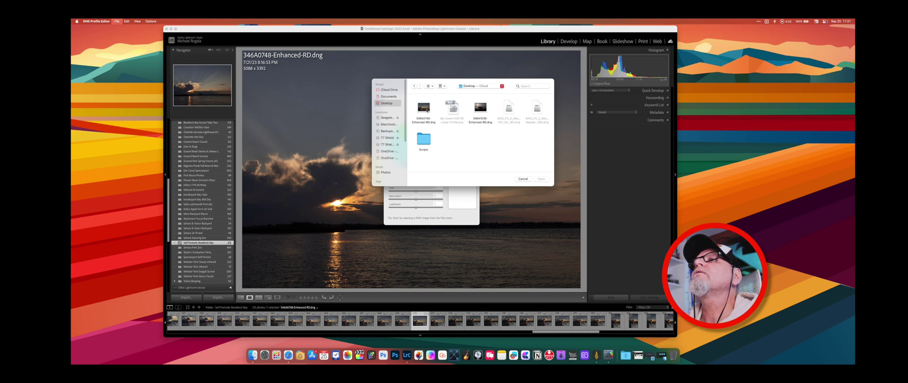
left_click(424, 109)
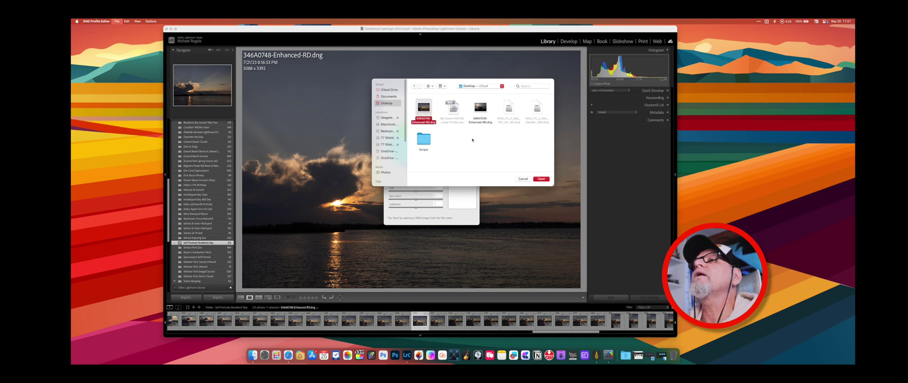
left_click(542, 179)
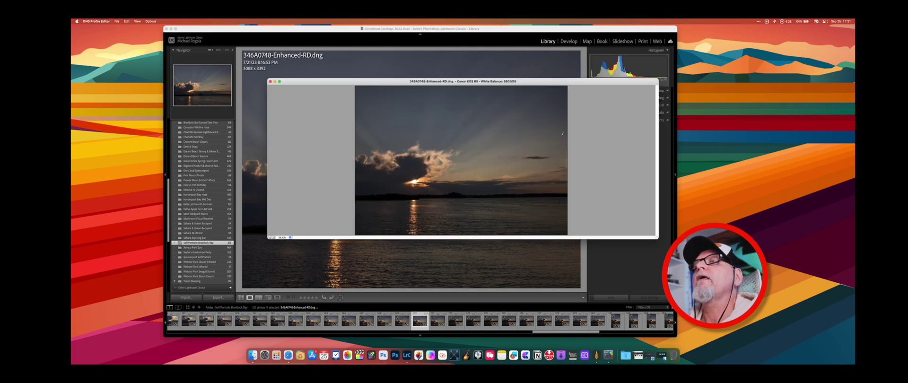
Arrange the image and recipe windows side by side and set the recipe's base tone curve to Linear.
left_click_drag(603, 81, 448, 126)
left_click_drag(459, 96, 584, 127)
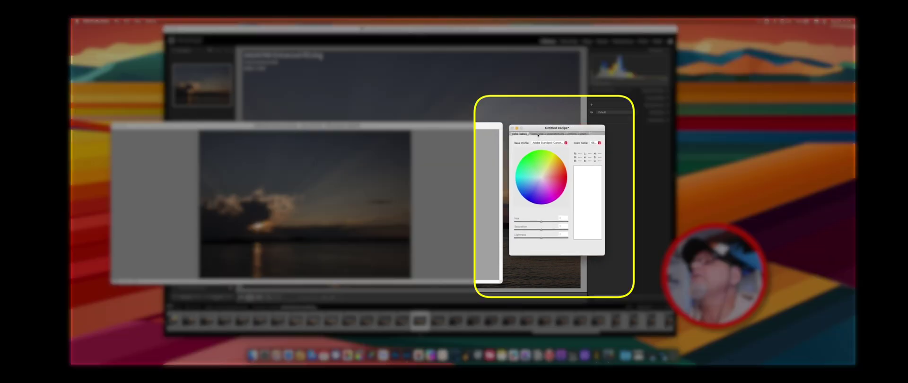
left_click(538, 134)
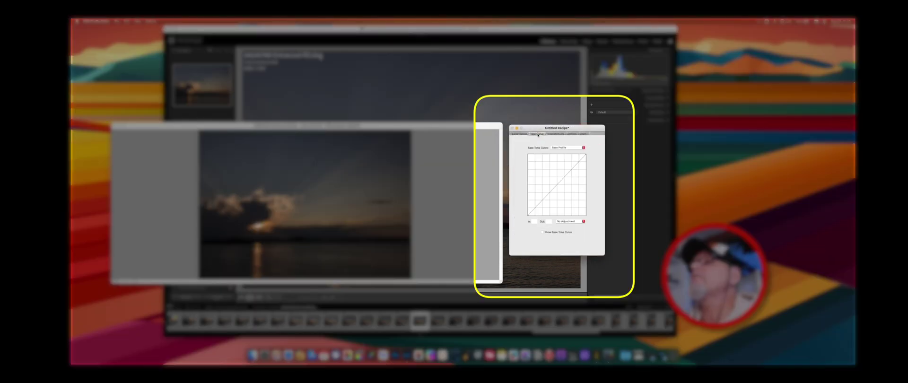
left_click(584, 148)
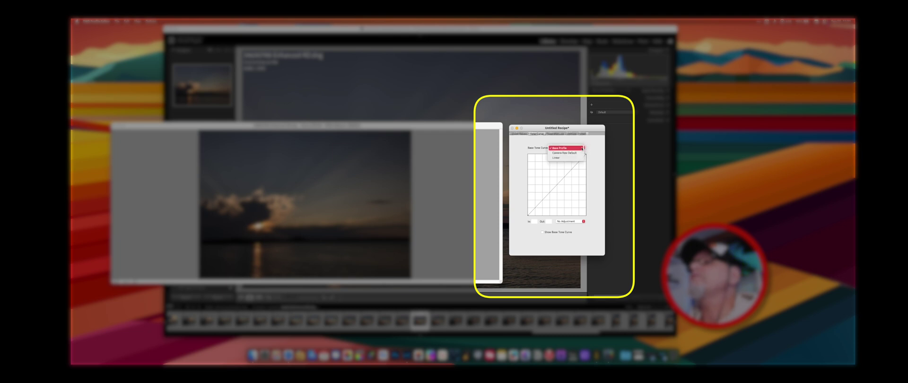
left_click(555, 158)
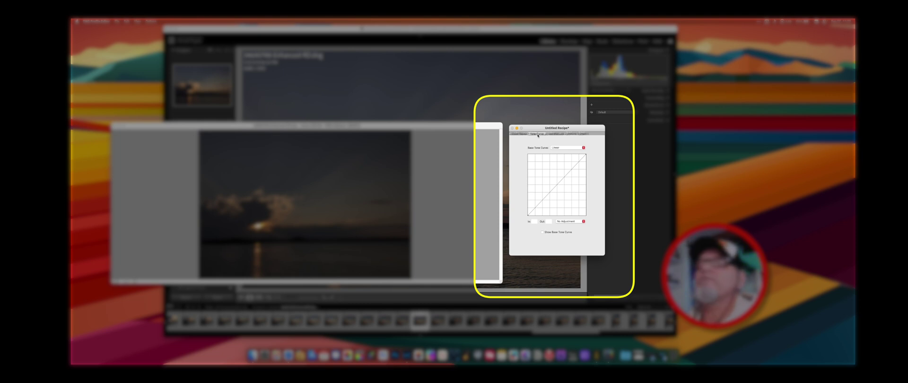
Recheck the recipe's settings, keeping Linear as the base tone curve and Adobe Standard as the base profile.
left_click(522, 134)
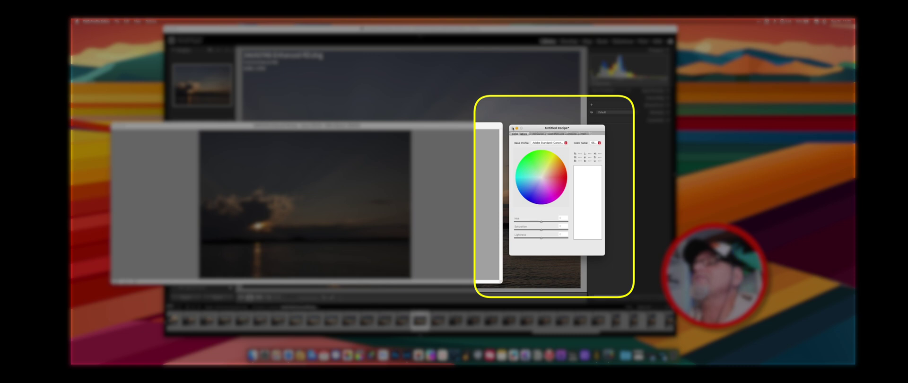
left_click(537, 134)
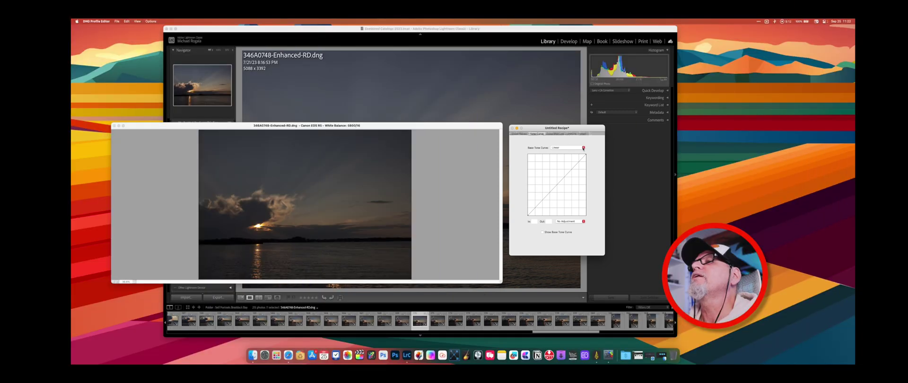
left_click(583, 148)
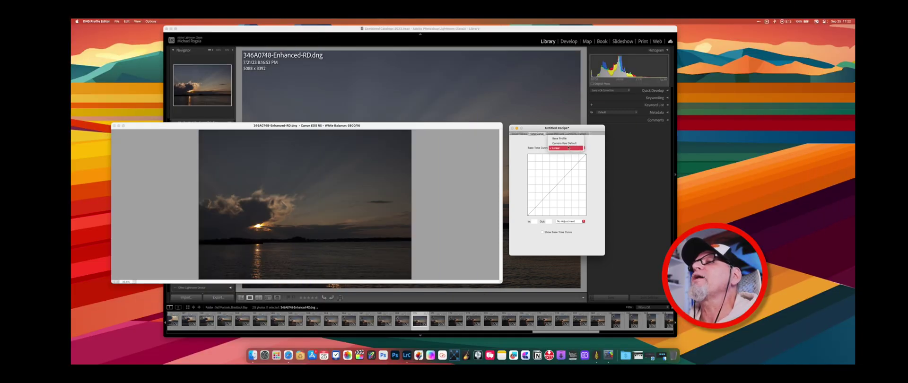
left_click(569, 148)
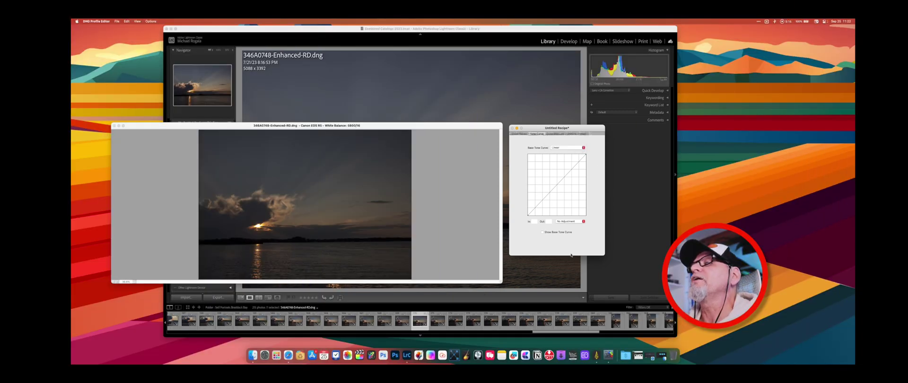
left_click(515, 134)
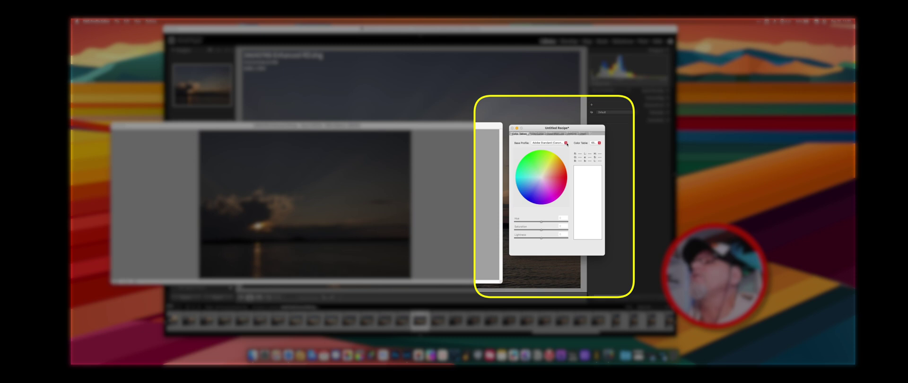
left_click(566, 143)
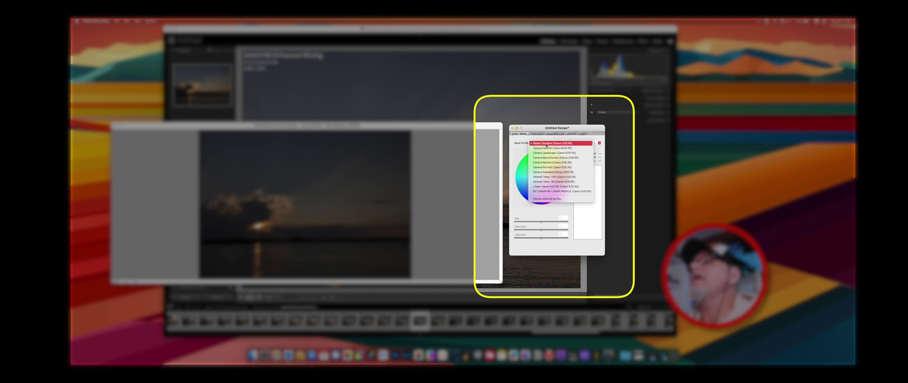
left_click(544, 141)
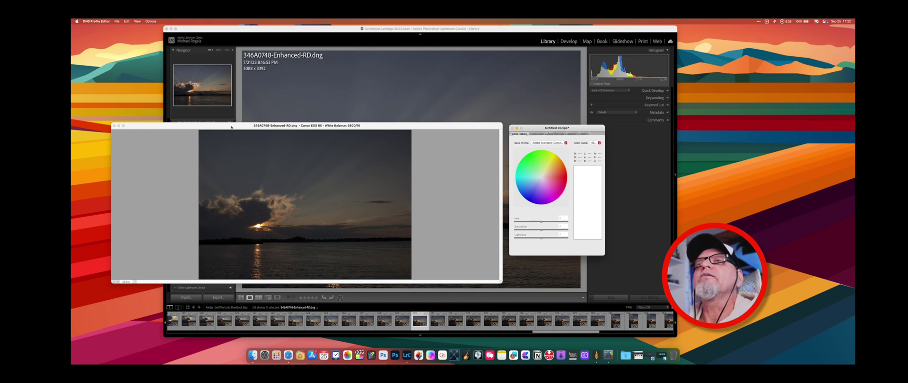
Export the Canon EOS R5 camera profile to the CameraProfiles folder, named CANON R5 LINEAR PROFILE.
left_click(117, 21)
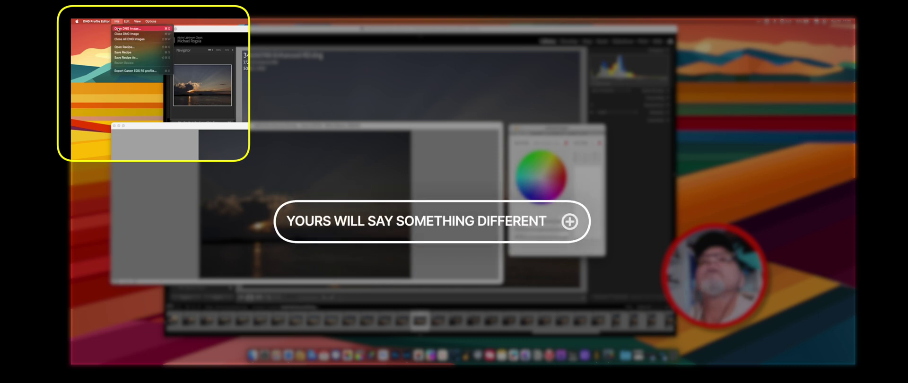
left_click(137, 71)
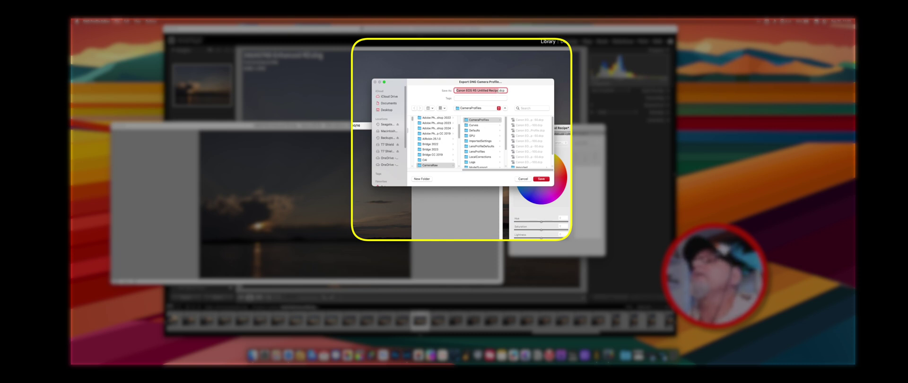
left_click(498, 90)
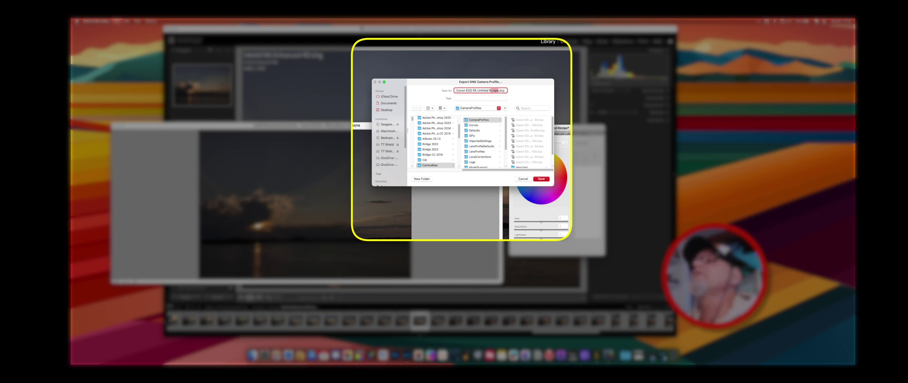
left_click_drag(495, 91, 452, 91)
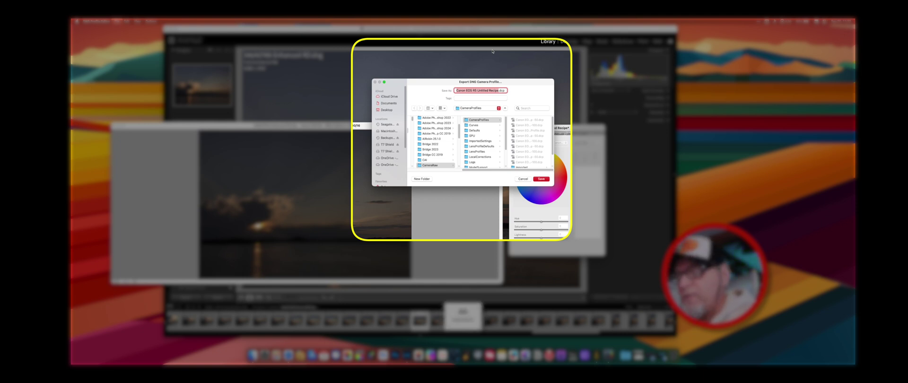
type("CANON")
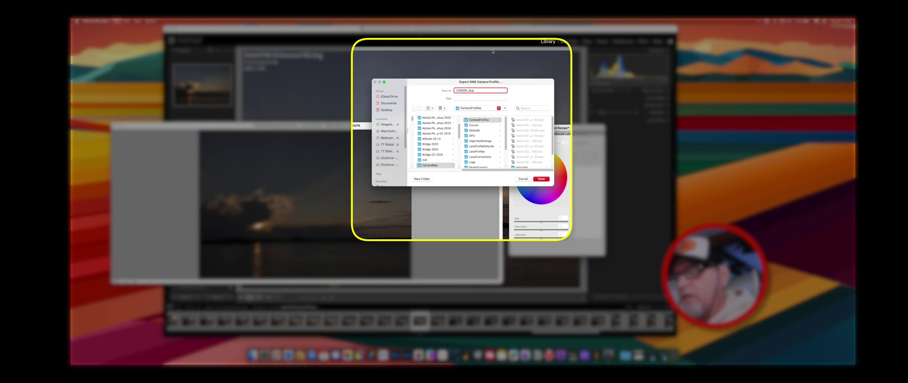
type(" R5")
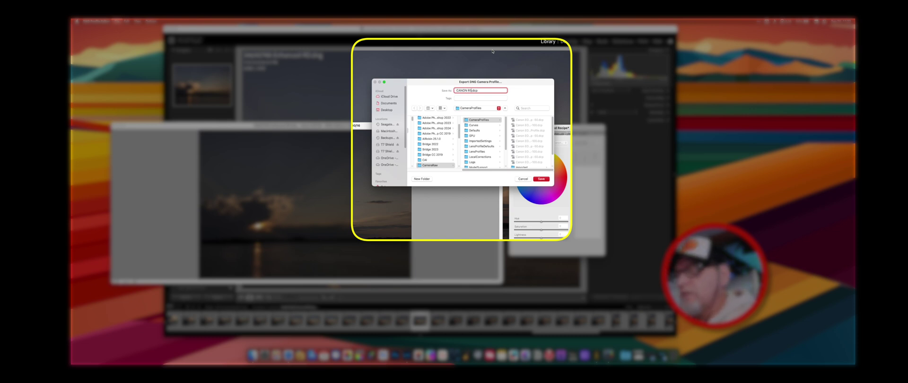
type(" LINEA")
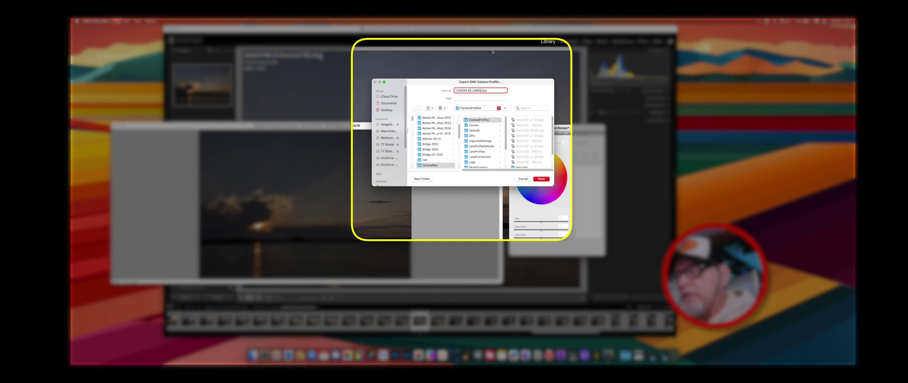
type("R P")
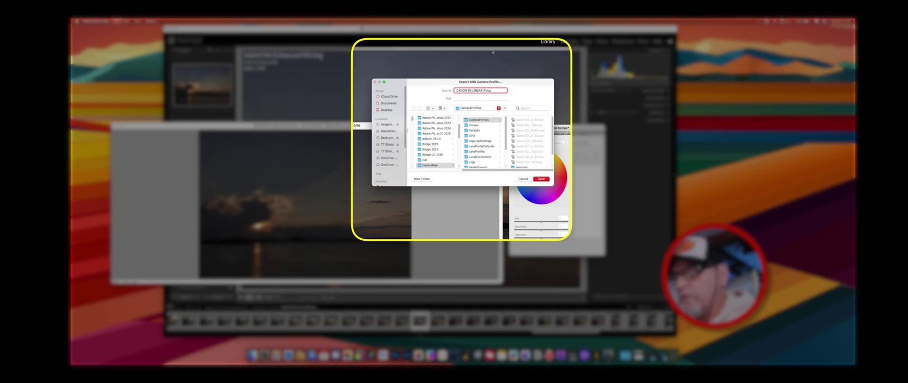
type("ROFILE")
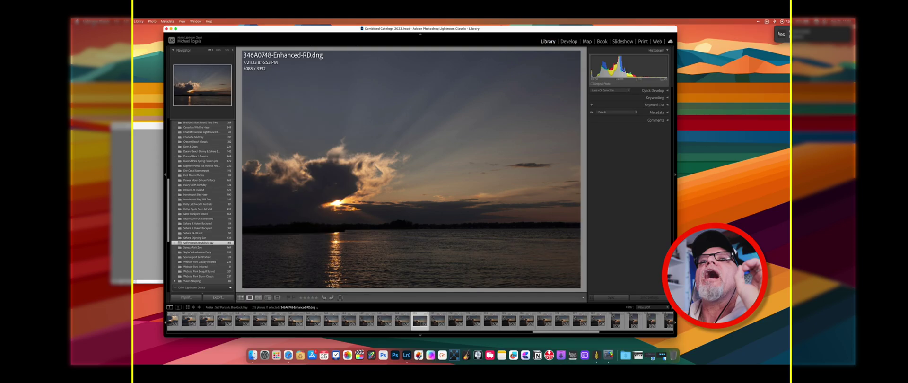
Quit Lightroom Classic and try to quit DNG Profile Editor with the DNG image still open.
left_click(96, 22)
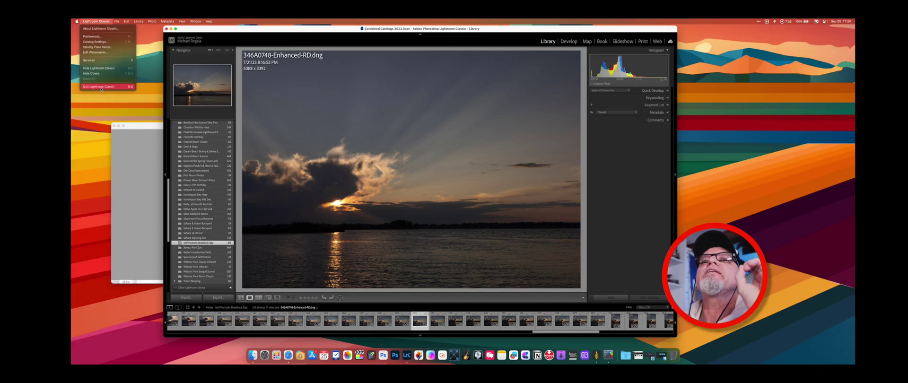
left_click(101, 87)
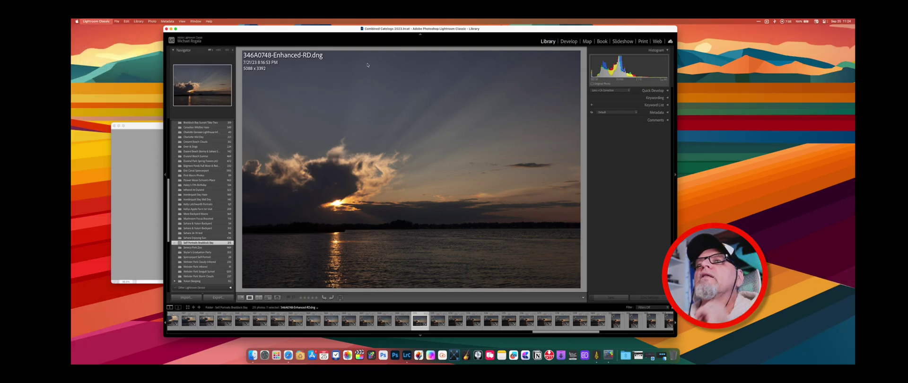
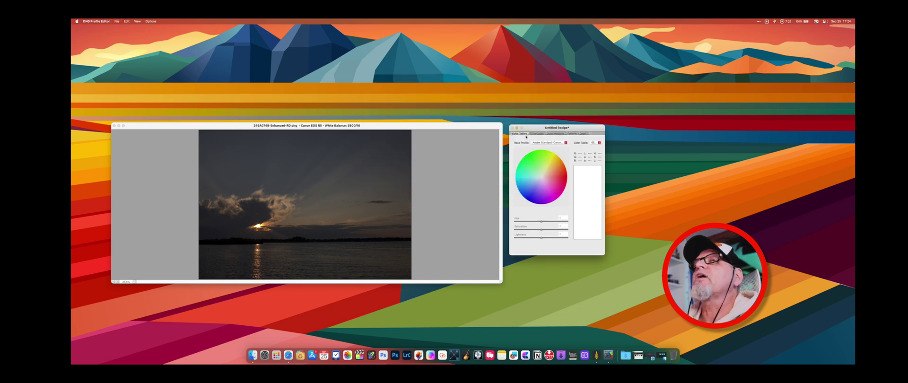
left_click(101, 21)
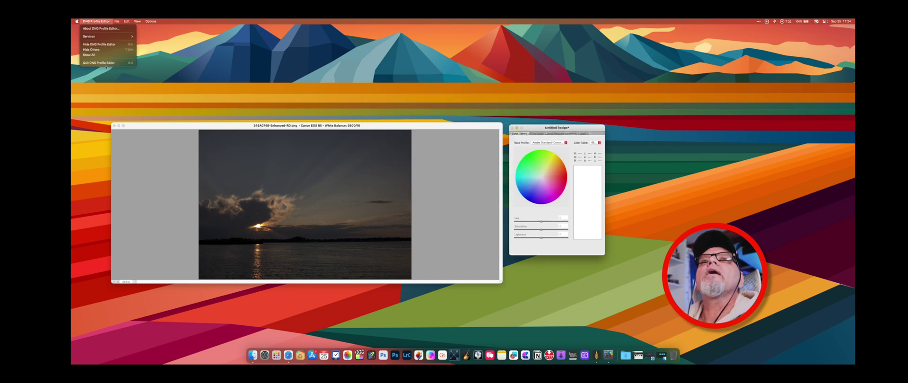
left_click(416, 75)
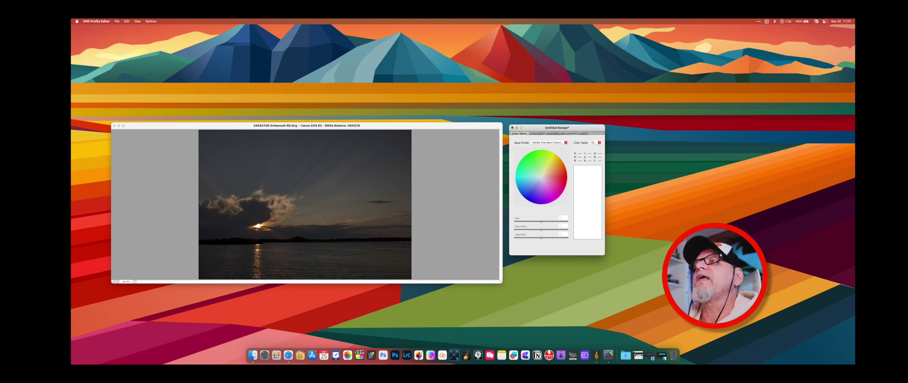
left_click_drag(555, 126, 560, 126)
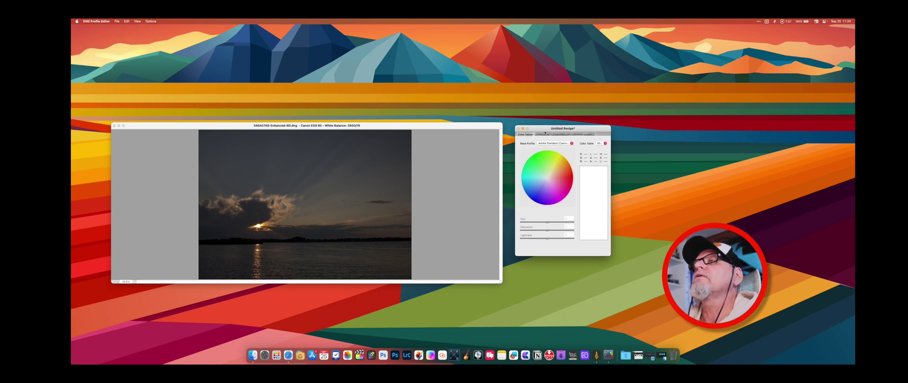
left_click(98, 22)
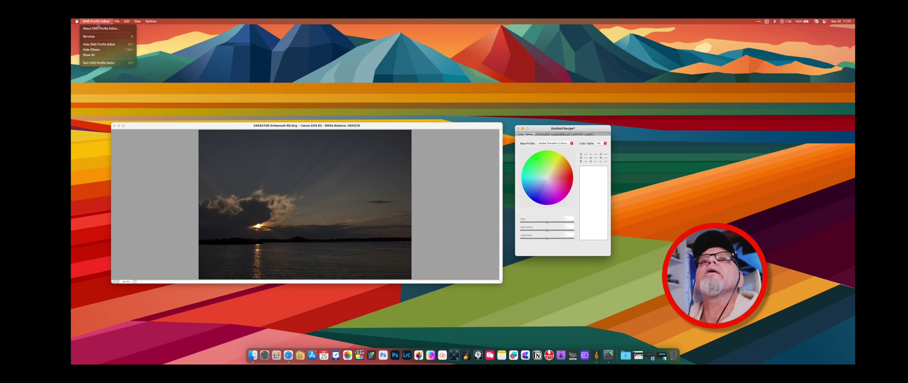
left_click(101, 63)
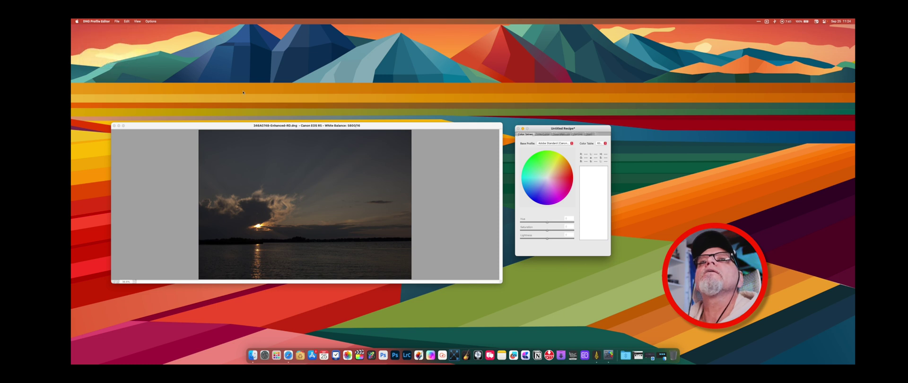
Close the DNG image and quit DNG Profile Editor without saving the untitled recipe.
left_click(114, 126)
left_click_drag(532, 127, 406, 134)
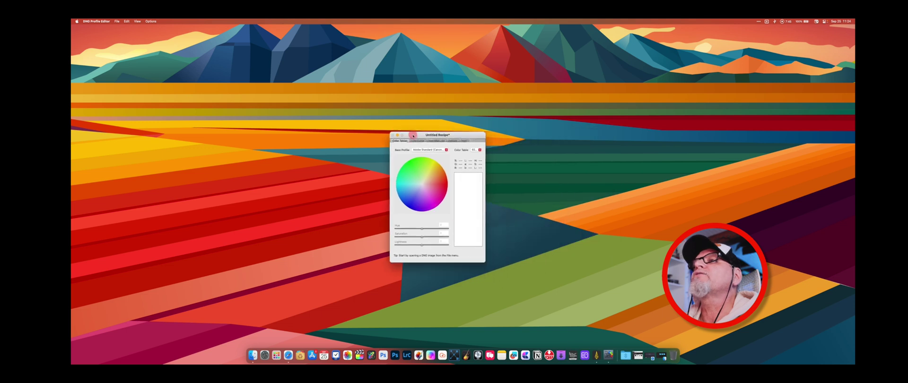
left_click(95, 21)
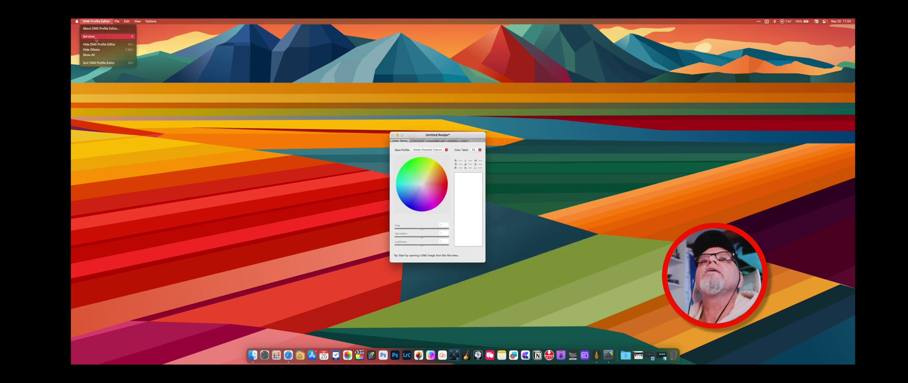
left_click(93, 62)
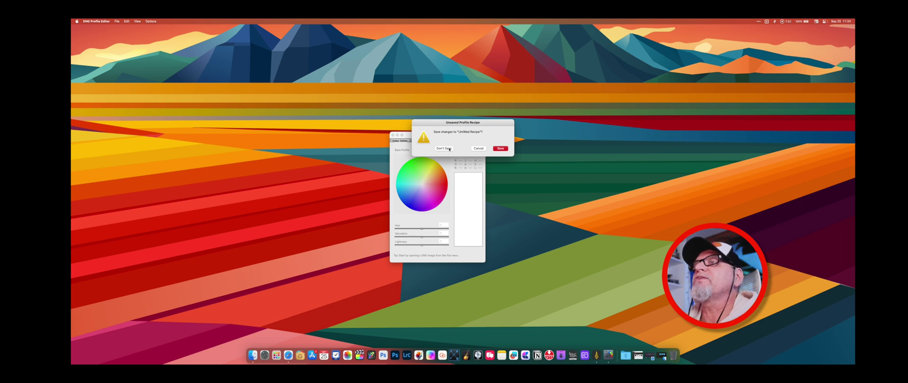
left_click(443, 149)
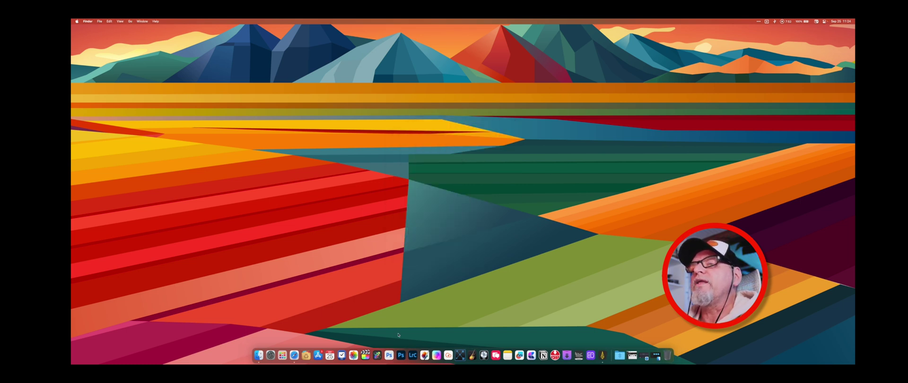
Relaunch Lightroom Classic and open the Profile Browser for the enhanced DNG photo in the Develop module.
left_click(412, 355)
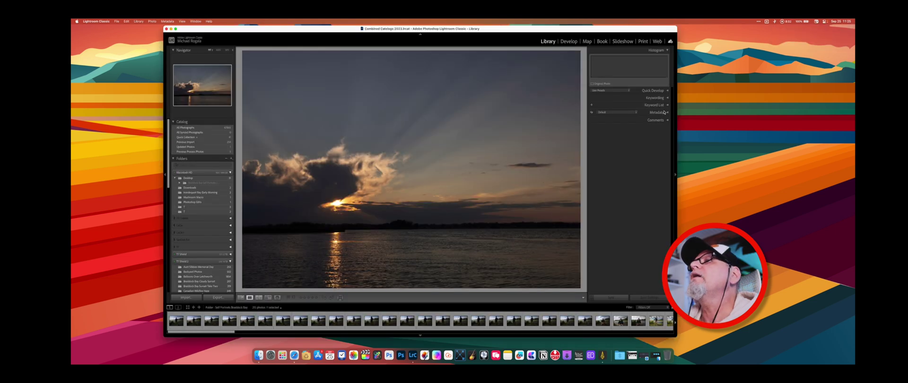
left_click(570, 41)
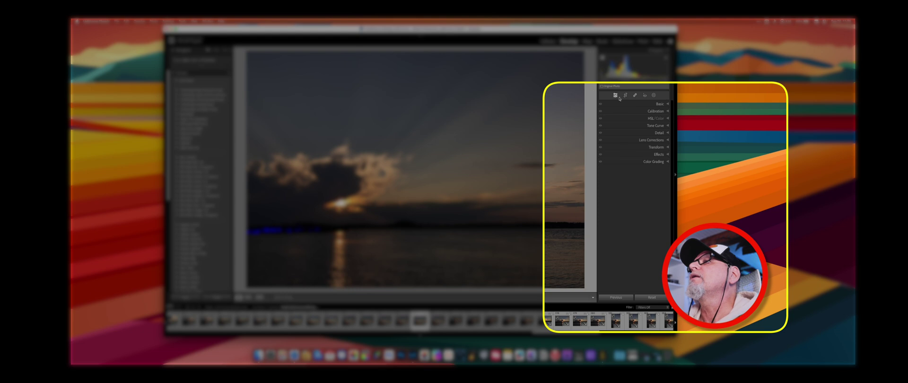
left_click(668, 104)
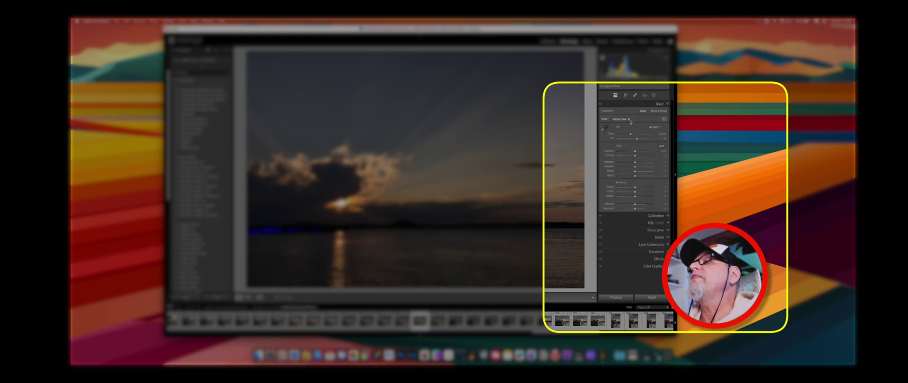
left_click(665, 119)
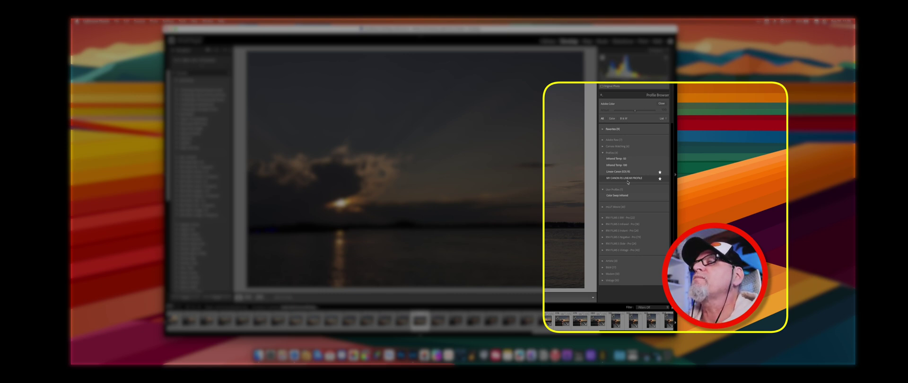
Mark MY CANON R5 LINEAR PROFILE as a favorite and close the Profile Browser.
left_click(659, 178)
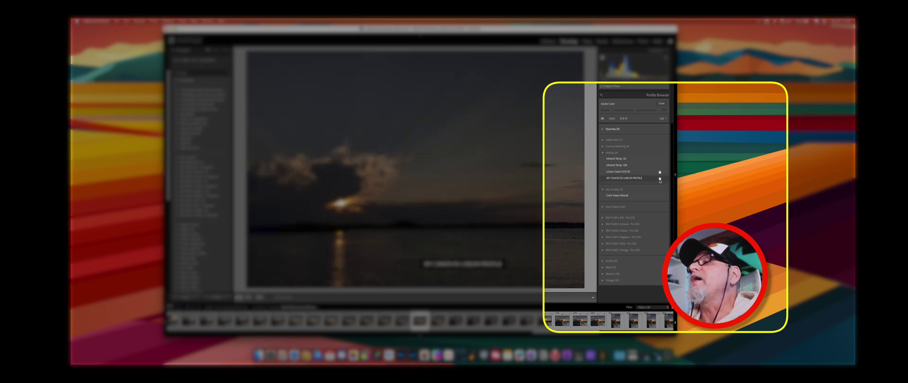
left_click(656, 180)
left_click(660, 180)
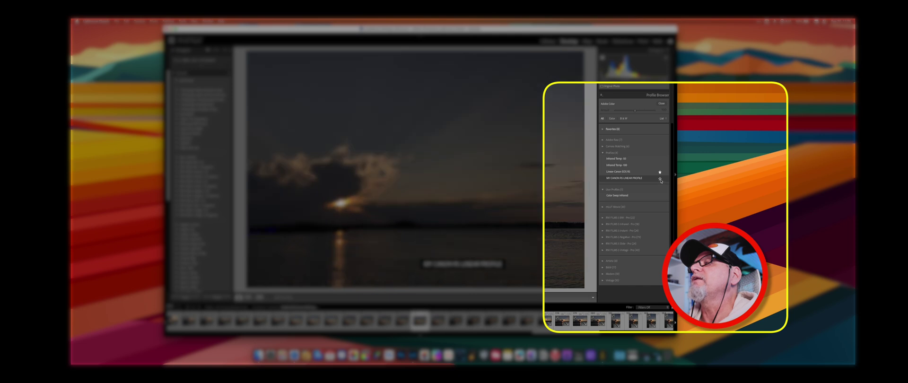
left_click(660, 179)
left_click(656, 178)
left_click(661, 103)
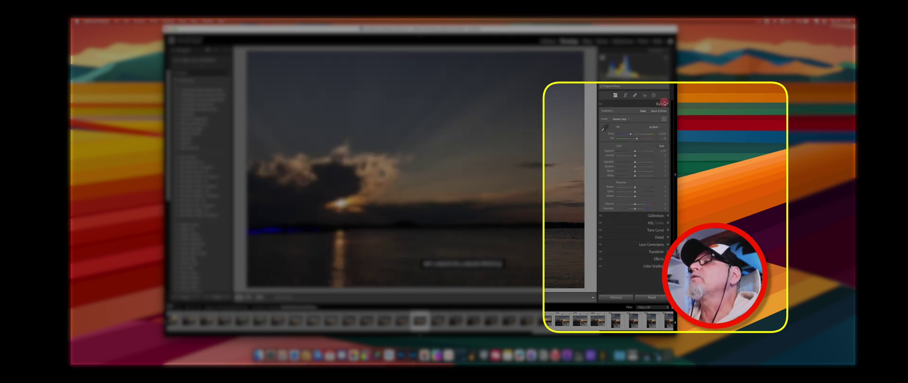
Apply MY CANON R5 LINEAR PROFILE to the photo and adjust its tone with Auto.
left_click(628, 120)
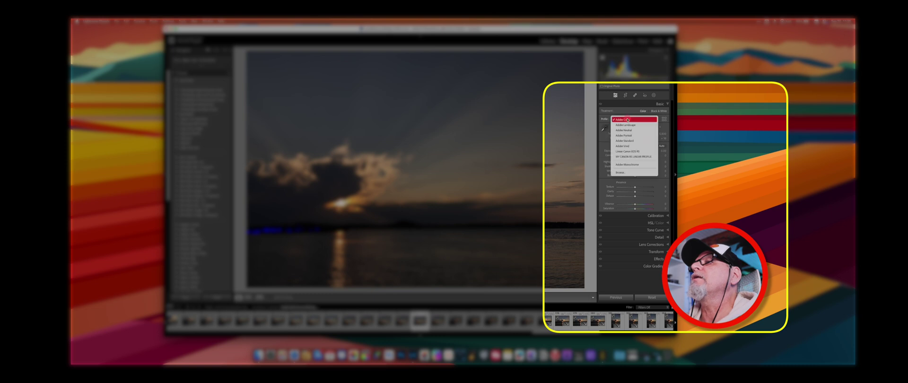
left_click(634, 157)
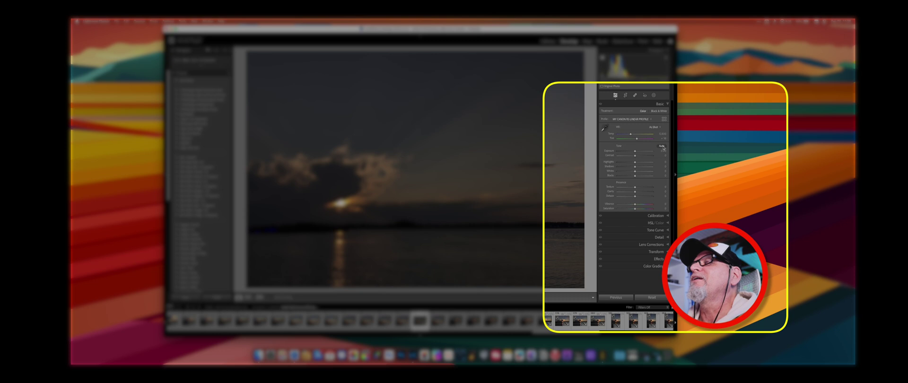
left_click(662, 147)
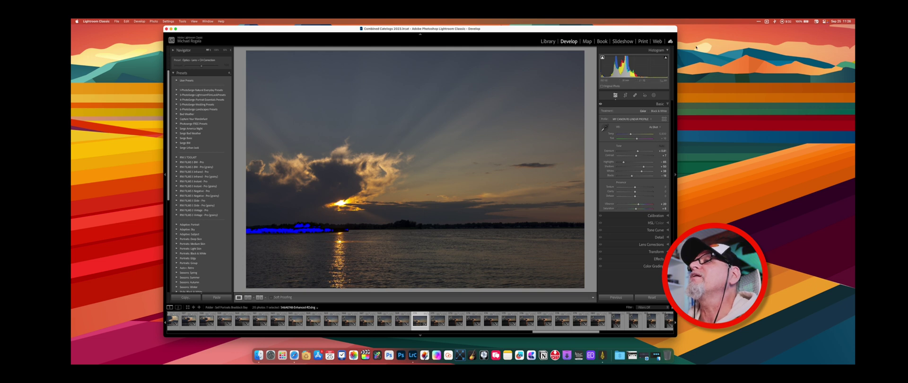
Turn on the highlight clipping warning and slightly raise the photo's Blacks, Highlights and color temperature.
left_click(666, 57)
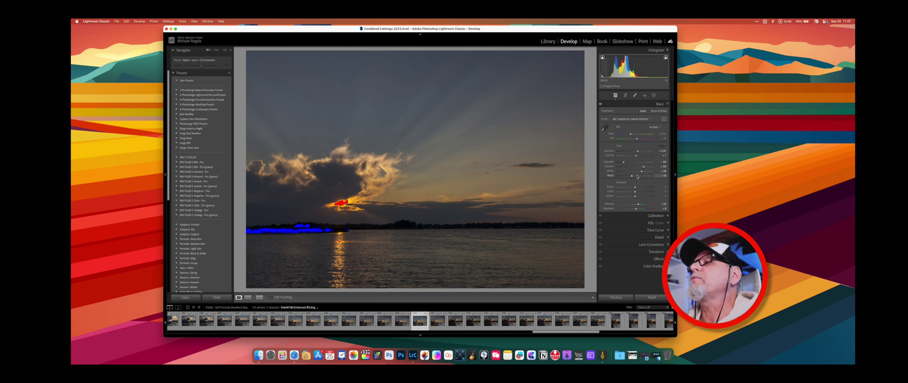
left_click_drag(632, 176, 634, 177)
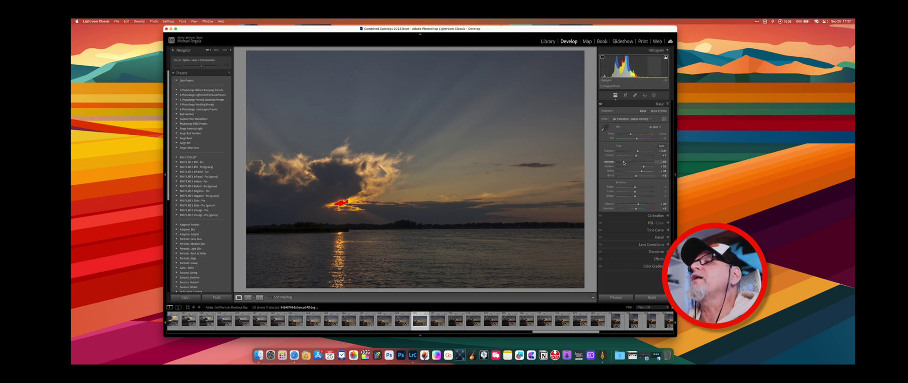
left_click_drag(620, 163, 625, 164)
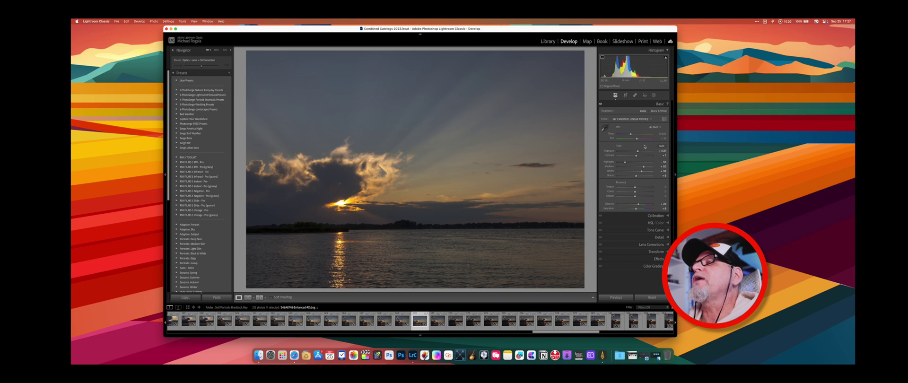
left_click_drag(630, 134, 631, 135)
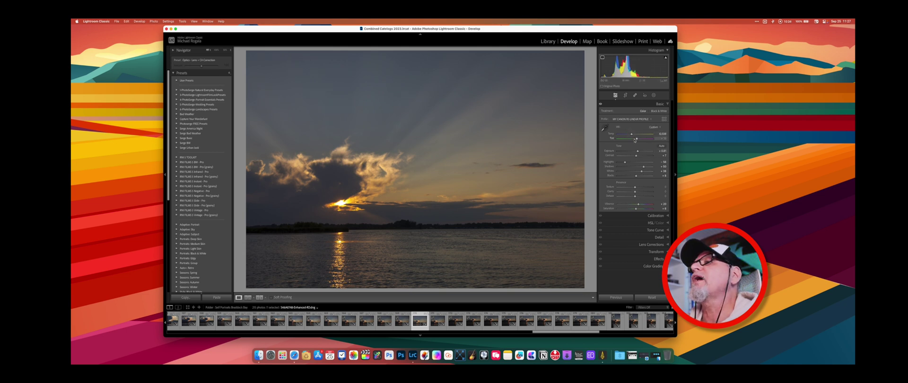
Fine-tune the Tint and adjust the HSL hues: shift Yellow and Orange toward negative values and Red toward positive.
left_click_drag(636, 139, 637, 139)
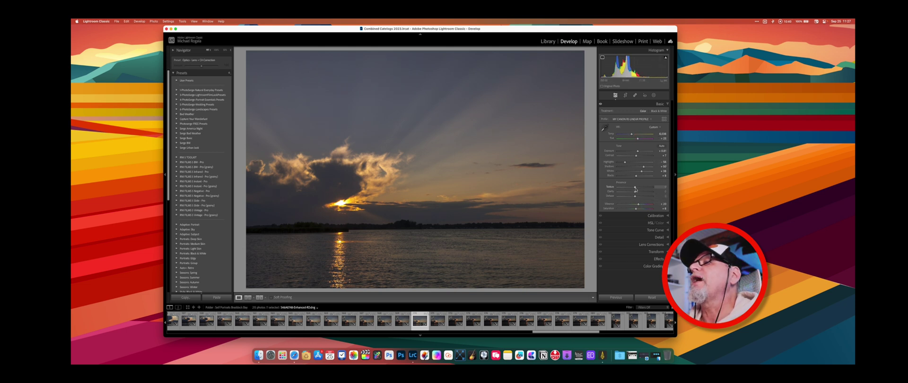
left_click(651, 223)
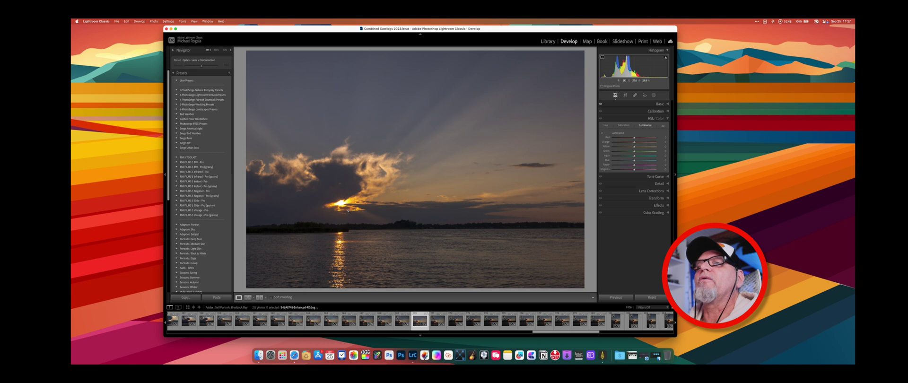
left_click(605, 126)
left_click_drag(635, 147, 628, 148)
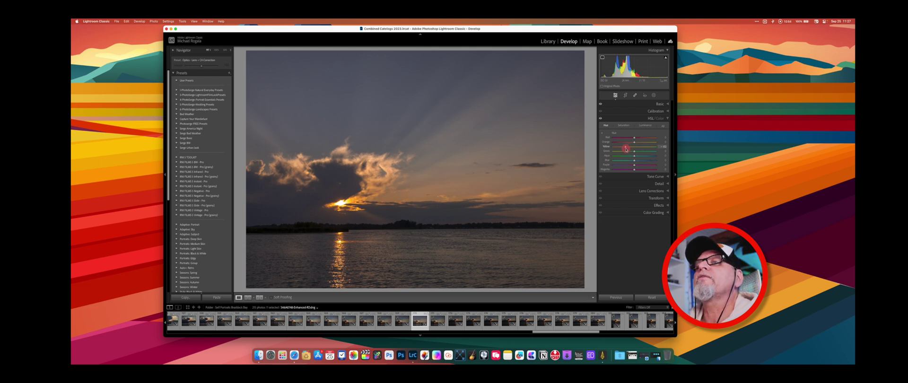
left_click_drag(626, 149, 625, 149)
left_click_drag(634, 143, 628, 142)
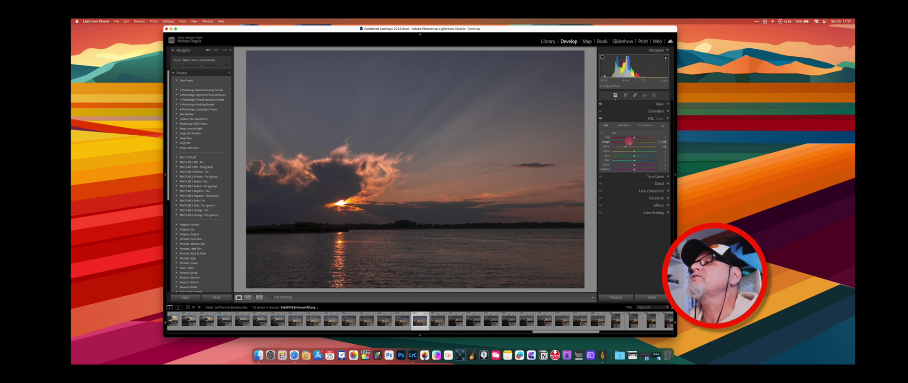
left_click_drag(631, 142, 642, 138)
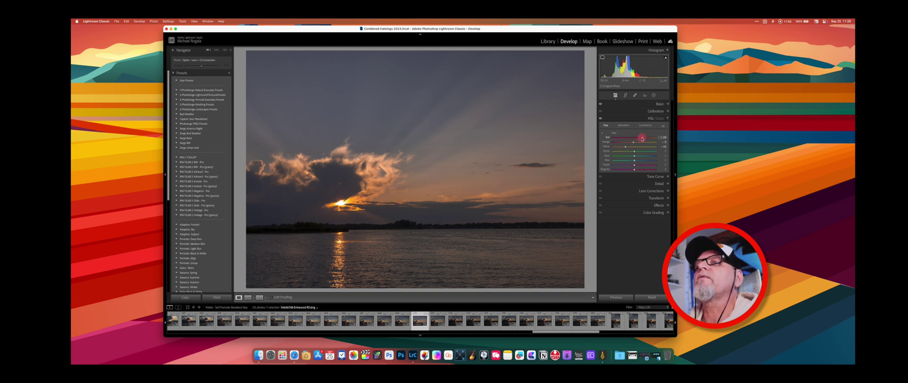
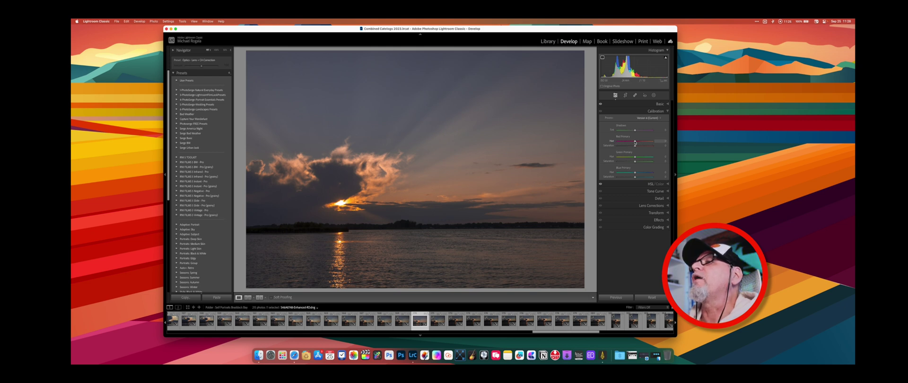
In Calibration, lower Red Primary hue and raise its saturation, raise Green Primary hue and lower its saturation, and slightly lower Blue Primary hue.
mouse_move(635, 142)
left_mouse_down()
mouse_move(645, 141)
mouse_move(628, 142)
left_mouse_up()
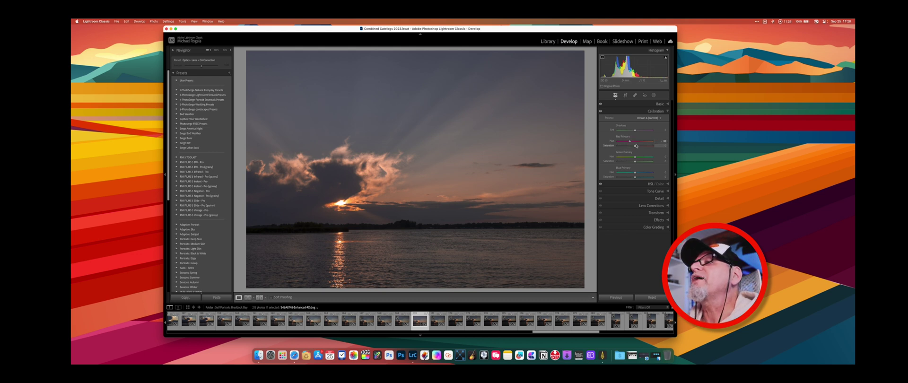
left_click_drag(634, 145, 637, 156)
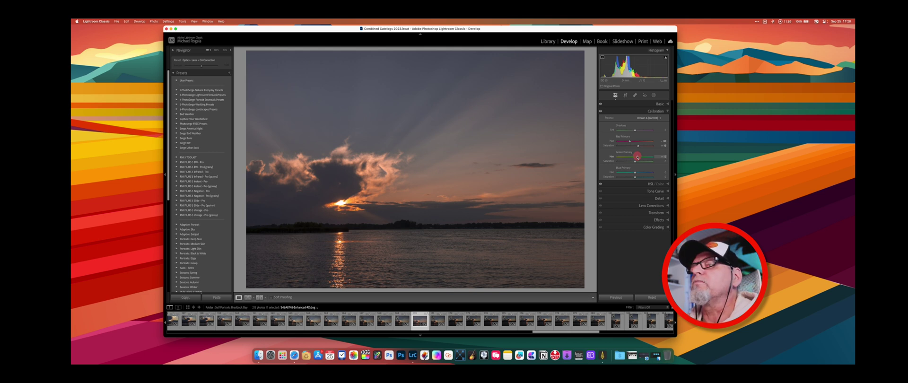
left_click_drag(637, 157, 631, 162)
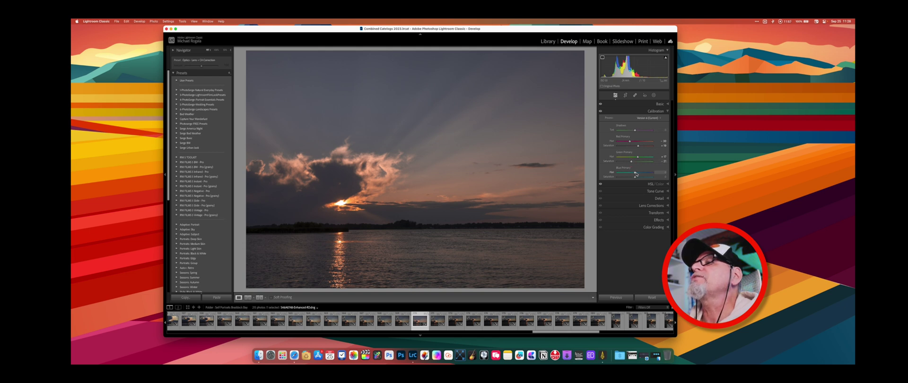
left_click_drag(635, 174, 632, 173)
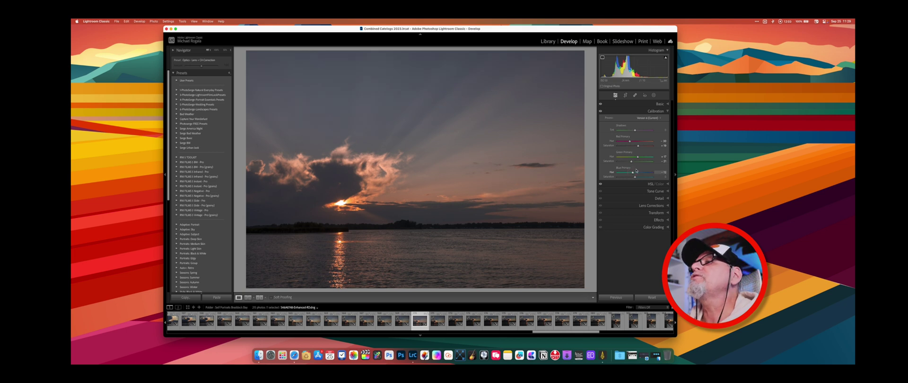
Fine-tune the photo's Tint in the Basic adjustments, raise Vibrance to about +41 and bring Saturation back to 0.
left_click(668, 104)
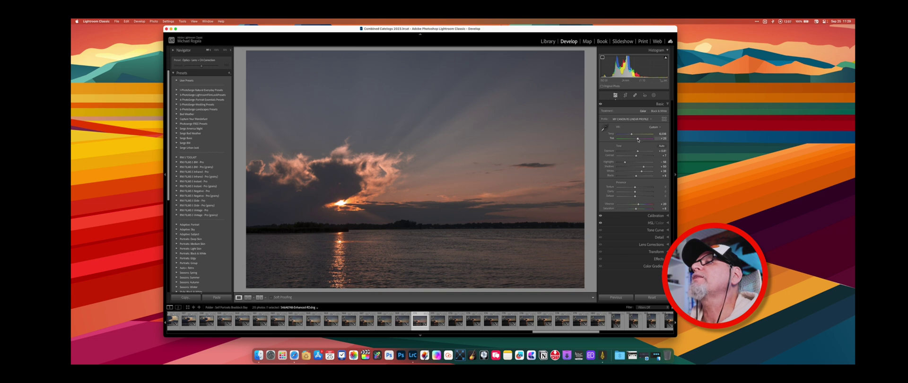
left_click_drag(637, 140, 637, 140)
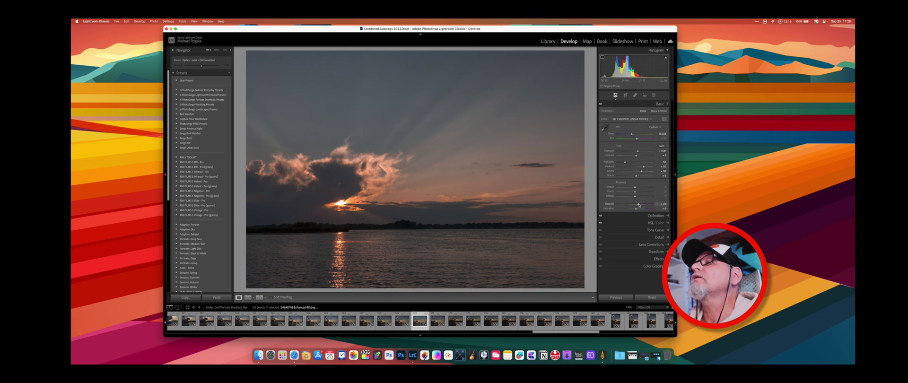
left_click_drag(639, 205, 643, 206)
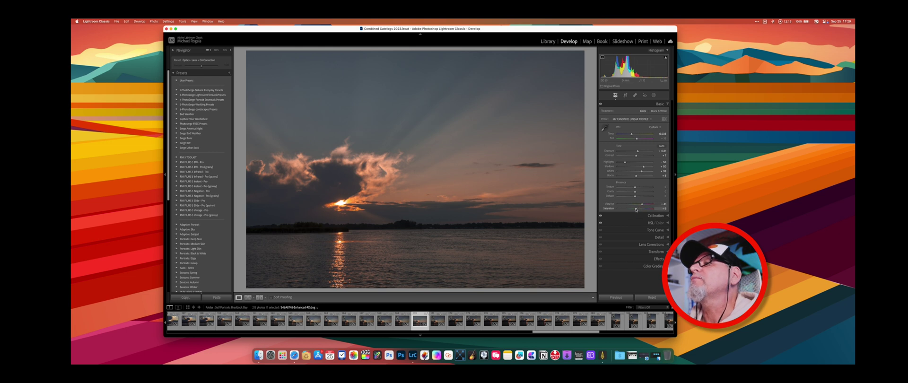
left_click_drag(636, 209, 635, 210)
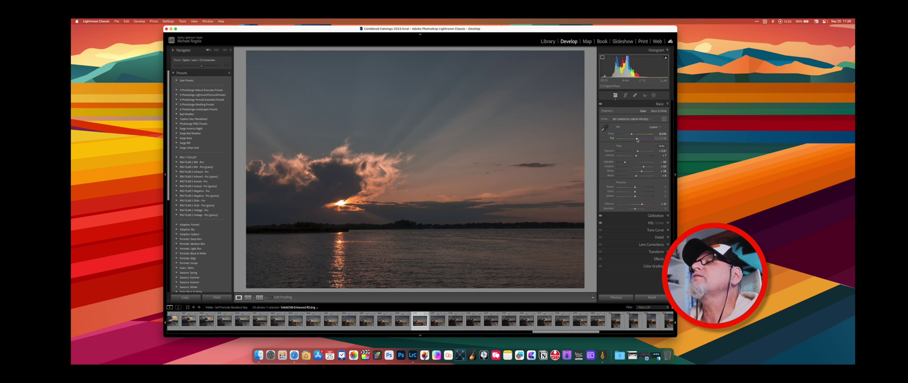
left_click_drag(636, 140, 637, 139)
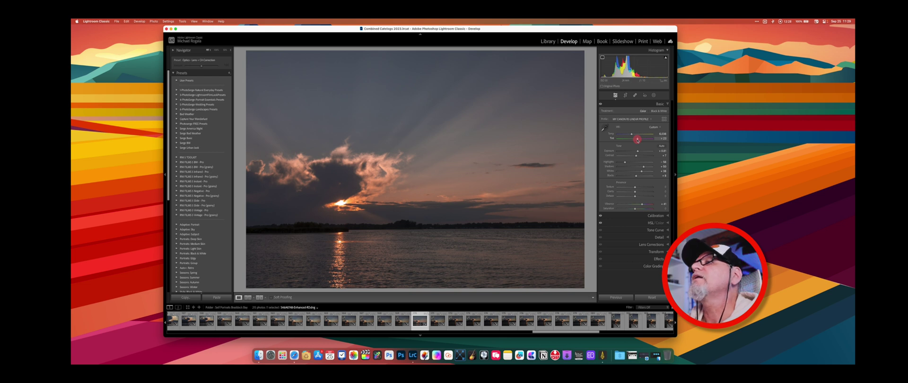
left_click_drag(637, 140, 637, 140)
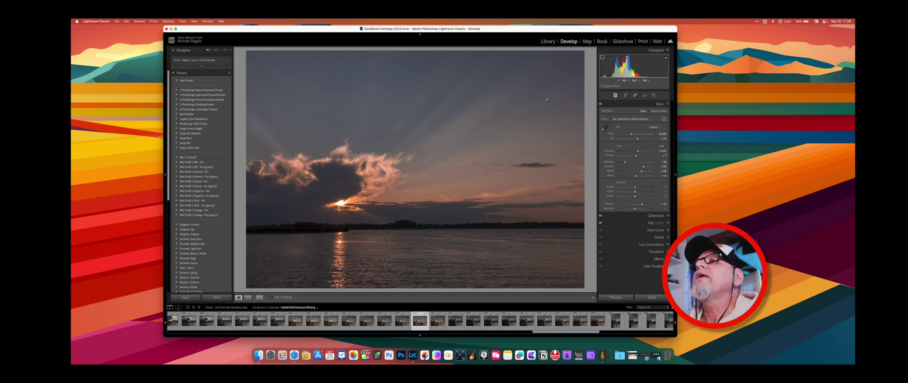
Add a linear gradient mask from the photo's top edge down toward the horizon, cool its temperature and slightly lower its exposure.
left_click(653, 95)
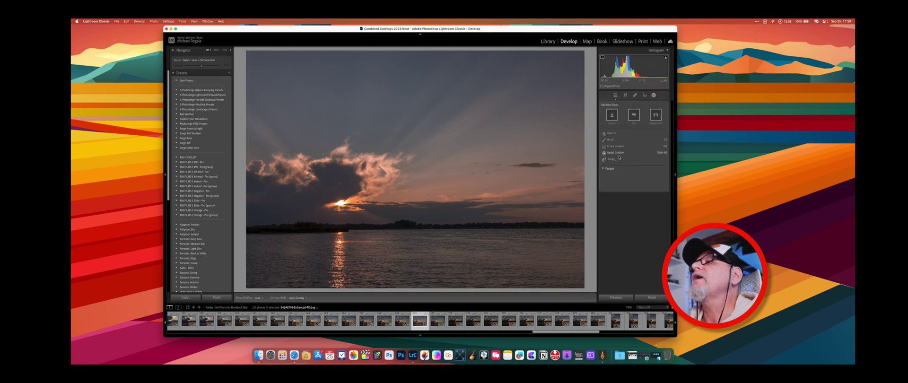
left_click(616, 146)
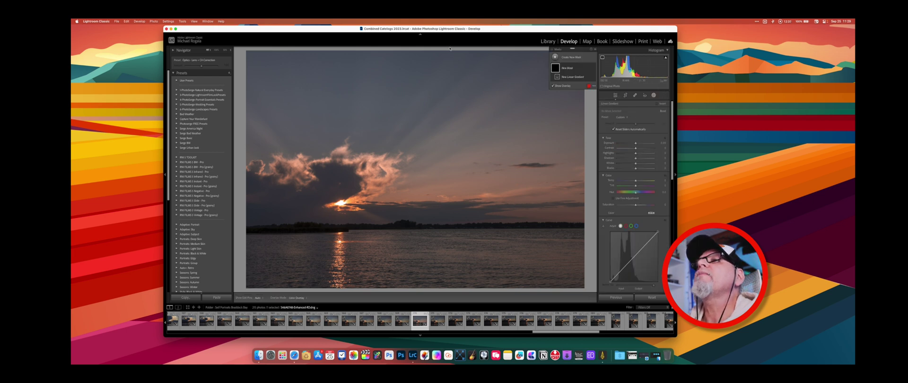
left_click_drag(443, 51, 421, 195)
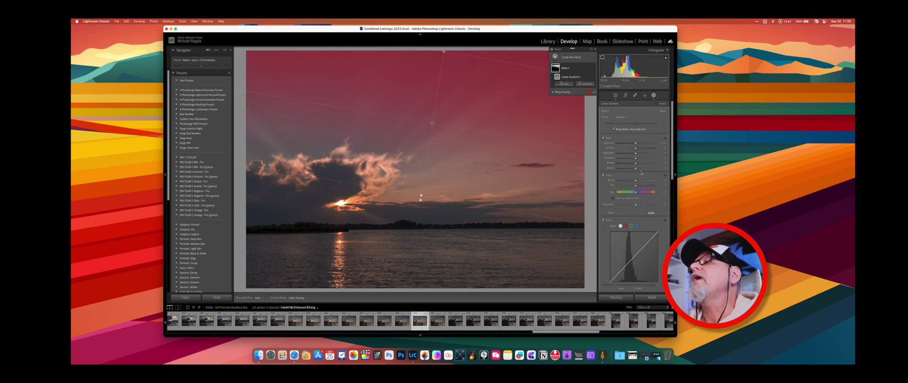
left_click_drag(635, 183, 629, 182)
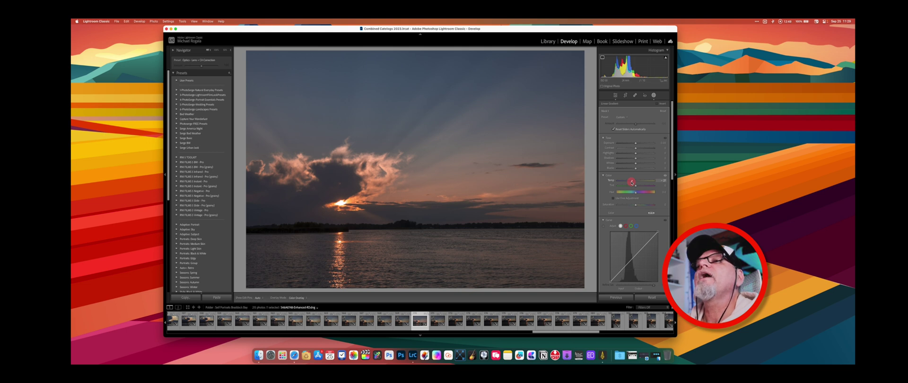
left_click_drag(631, 182, 632, 182)
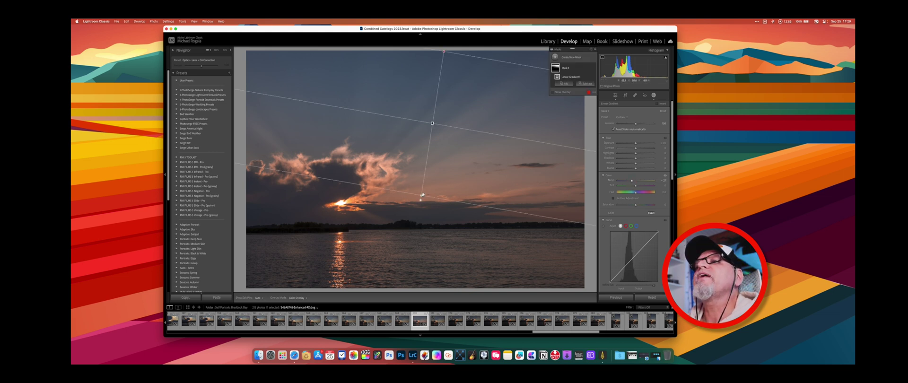
left_click_drag(423, 194, 418, 210)
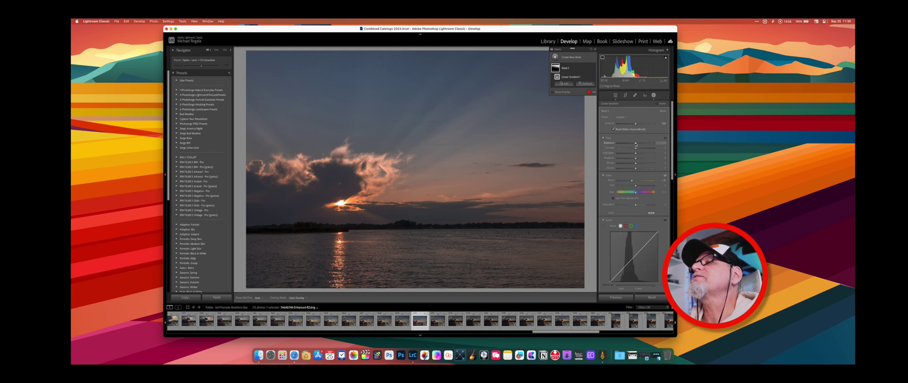
left_click_drag(636, 143, 634, 144)
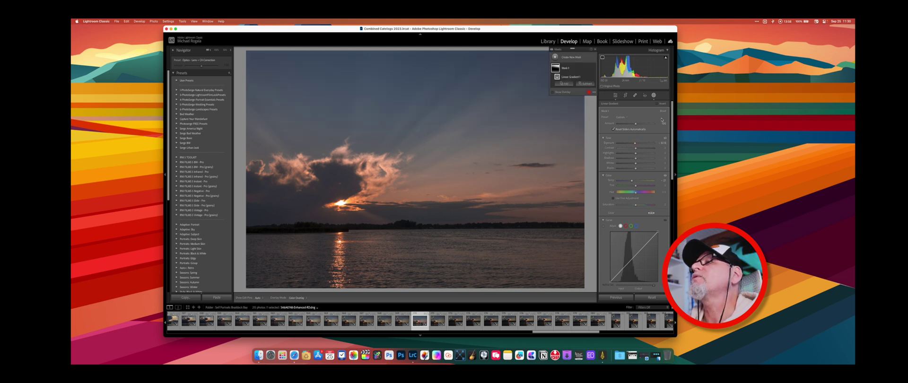
Leave masking and slightly raise the whole photo's Clarity and Texture.
scroll(667, 214, "down", 5)
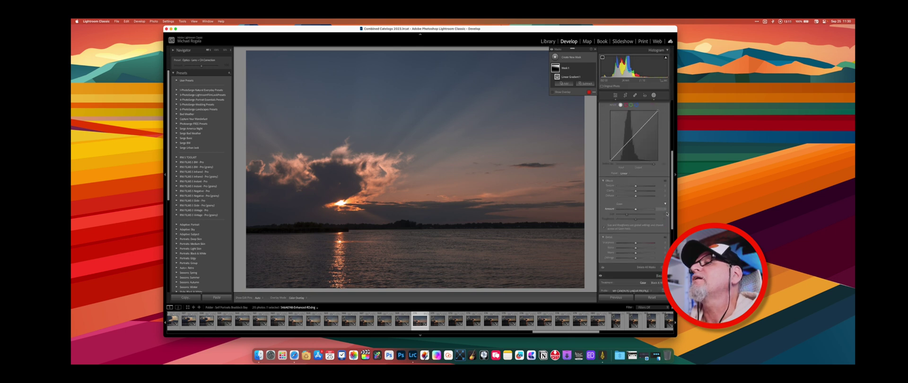
key("shift+w")
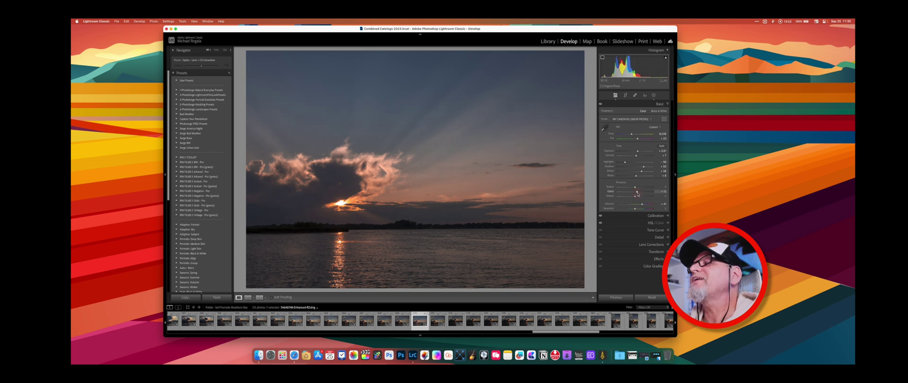
left_click(635, 188)
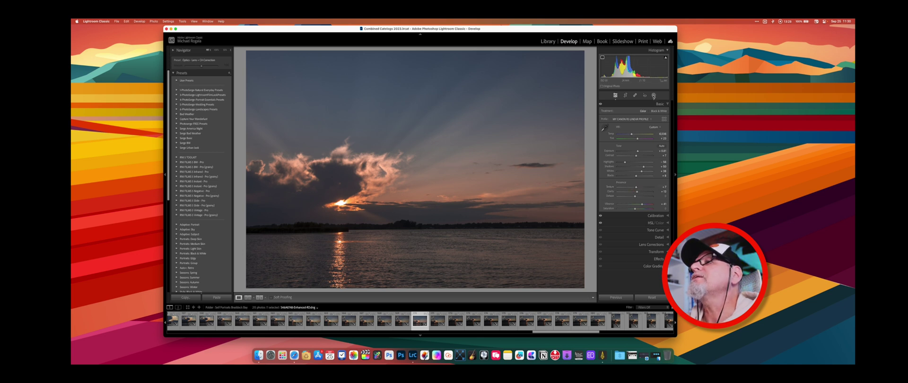
Create a new mask that automatically selects the sky.
left_click(653, 95)
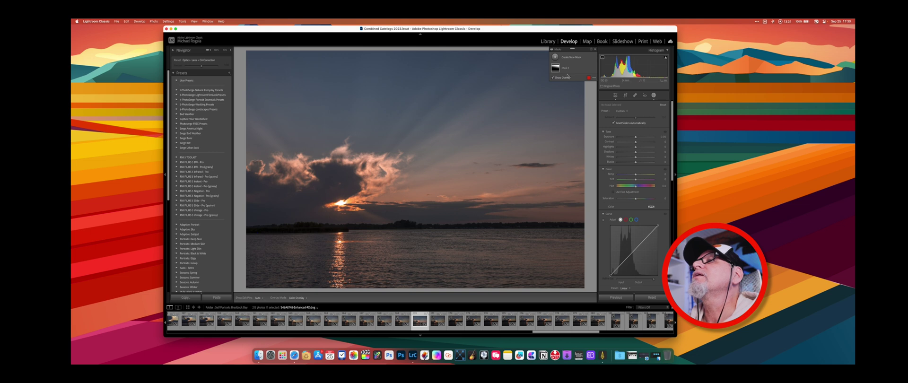
left_click(555, 57)
left_click(577, 74)
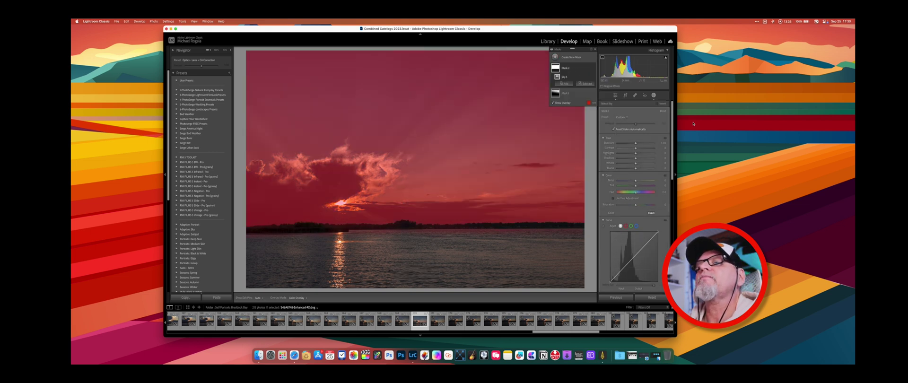
Slightly raise the sky mask's Clarity and lower its Texture.
scroll(641, 208, "down", 5)
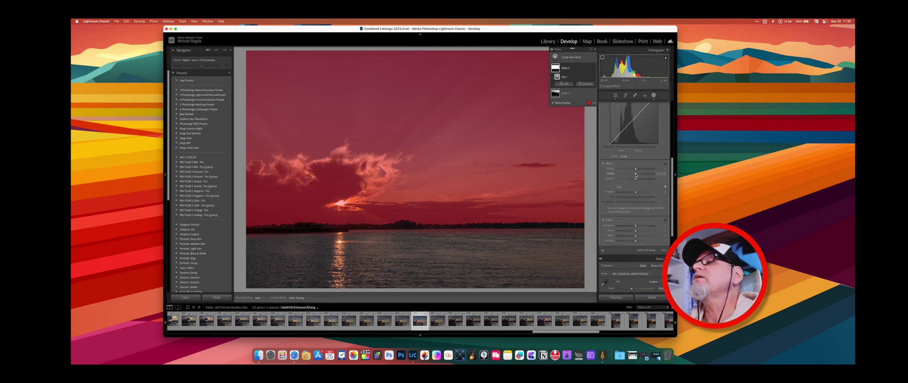
left_click_drag(635, 175, 636, 176)
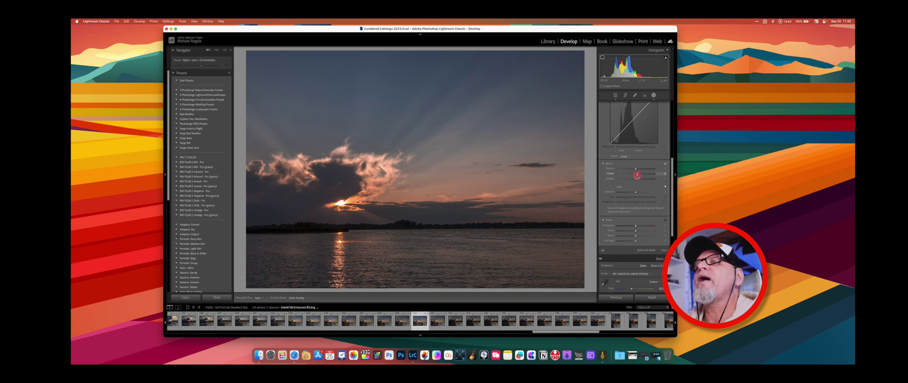
left_click_drag(637, 176, 628, 169)
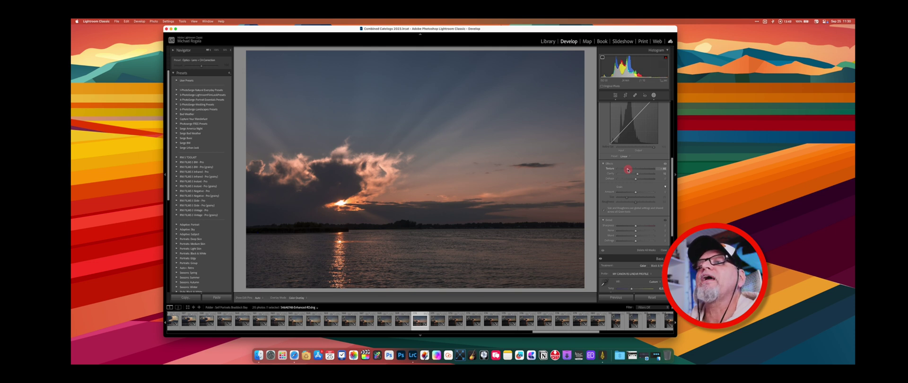
left_click_drag(627, 169, 628, 170)
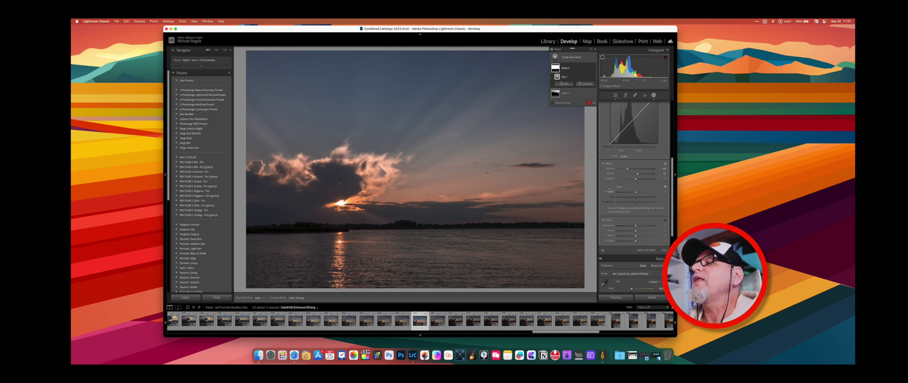
Slightly raise the sky mask's Highlights, Shadows, Whites and Saturation.
scroll(640, 211, "up", 5)
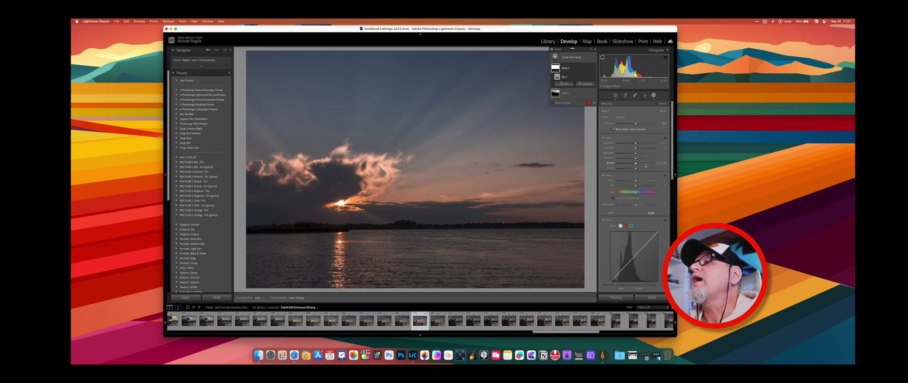
left_click_drag(636, 166, 636, 154)
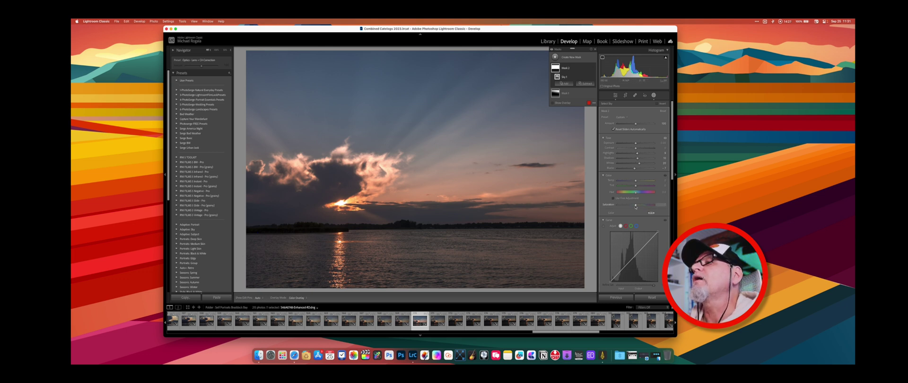
left_click_drag(635, 206, 638, 206)
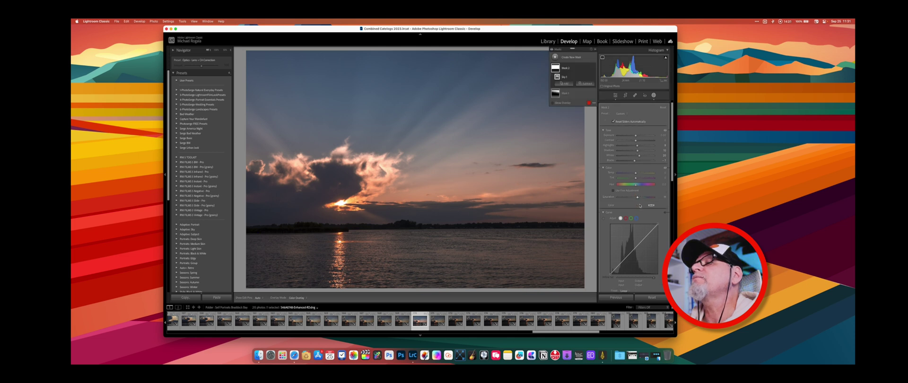
Finish editing the sky mask and return to the whole-photo adjustments.
scroll(640, 206, "down", 5)
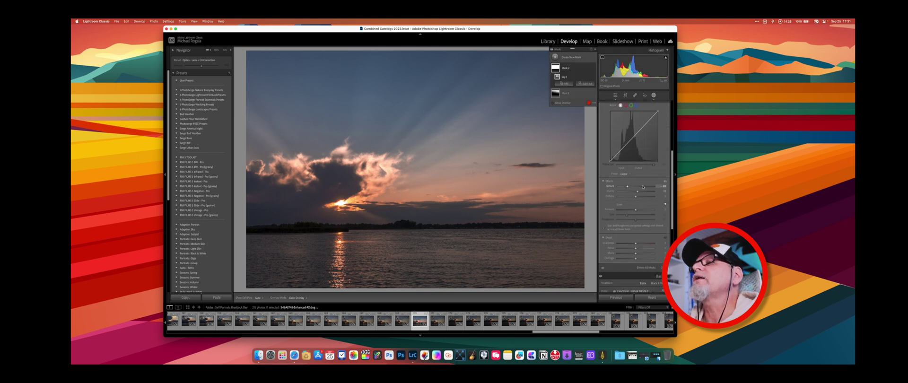
scroll(646, 210, "up", 2)
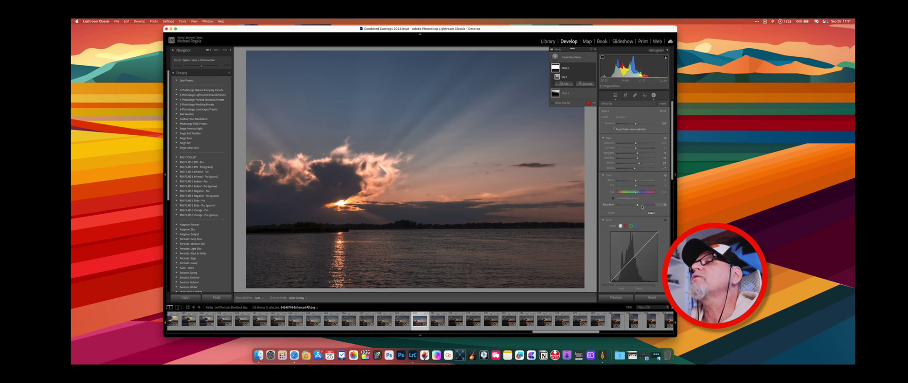
scroll(663, 237, "down", 3)
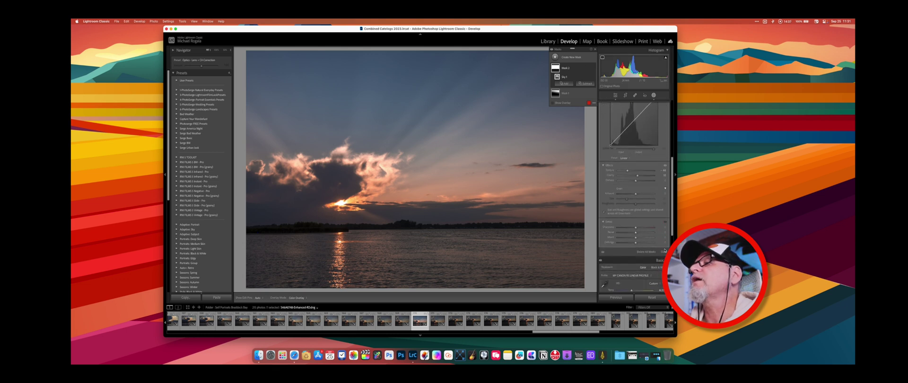
left_click(664, 253)
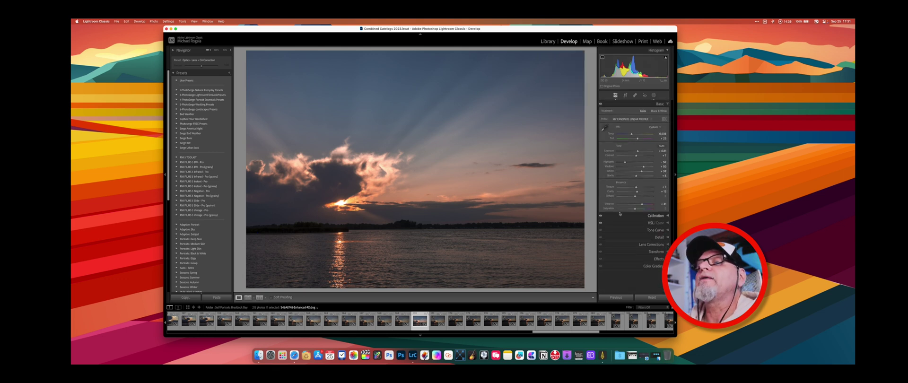
Create a linear gradient mask covering the water, running from the photo's bottom edge up to the clouds.
left_click(654, 95)
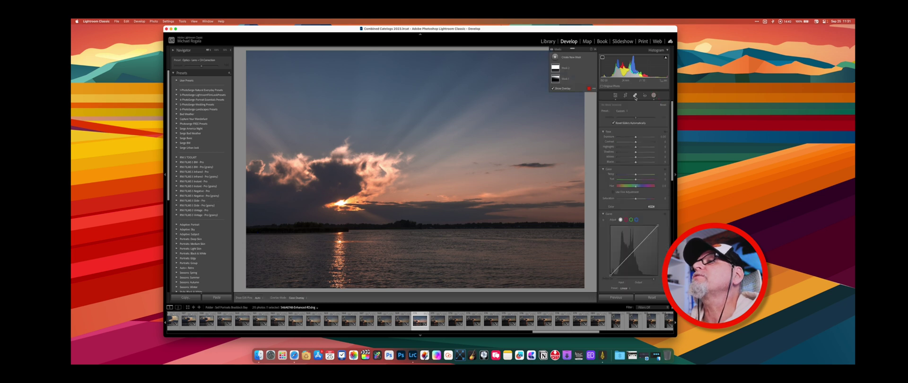
left_click(554, 59)
left_click(580, 110)
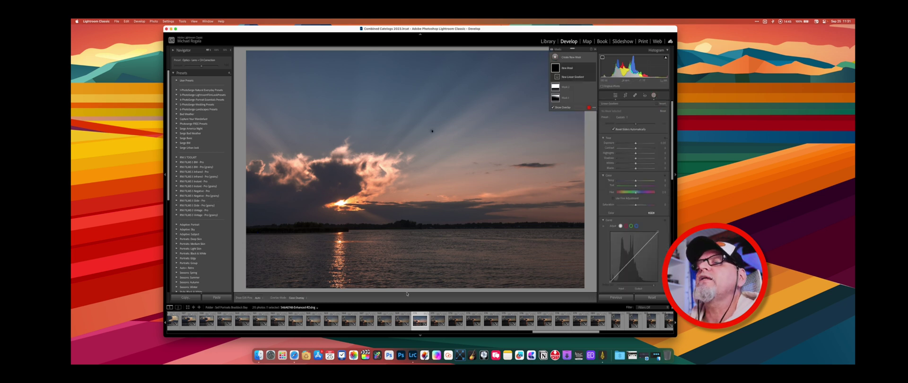
left_click_drag(418, 283, 419, 175)
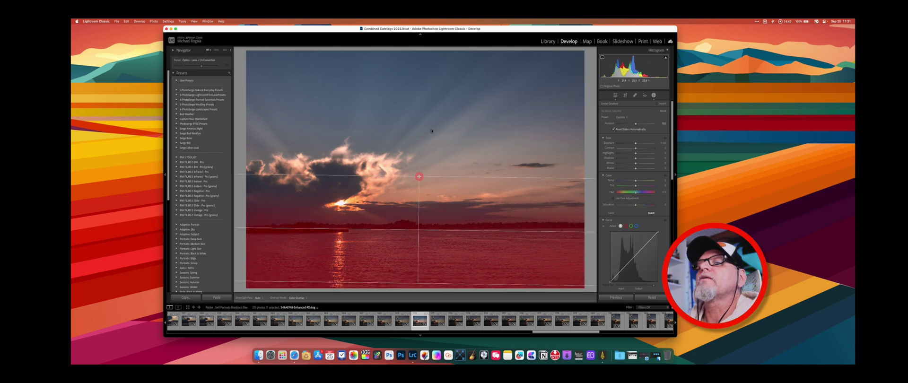
Slightly raise the linear gradient mask's Exposure, Temp, Tint and Saturation.
left_click(635, 143)
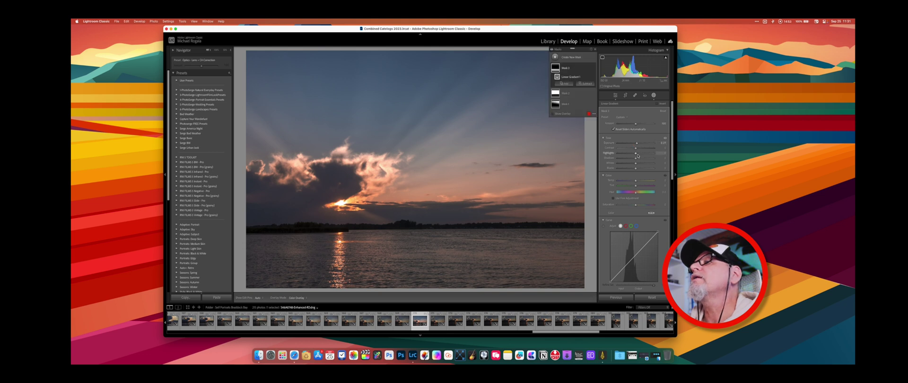
left_click(635, 180)
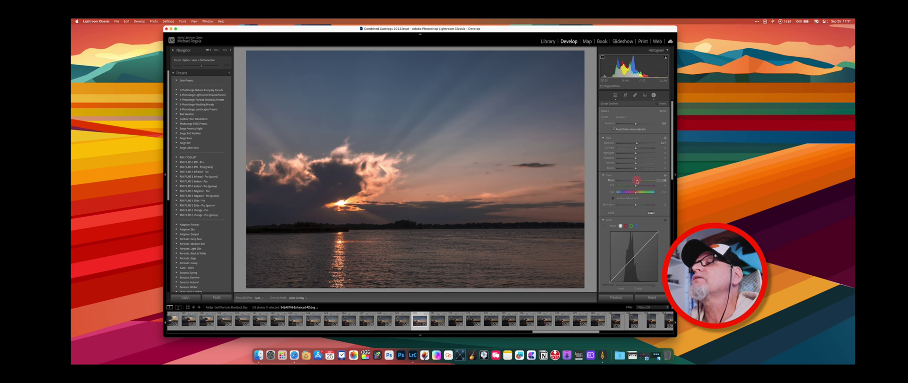
left_click(636, 186)
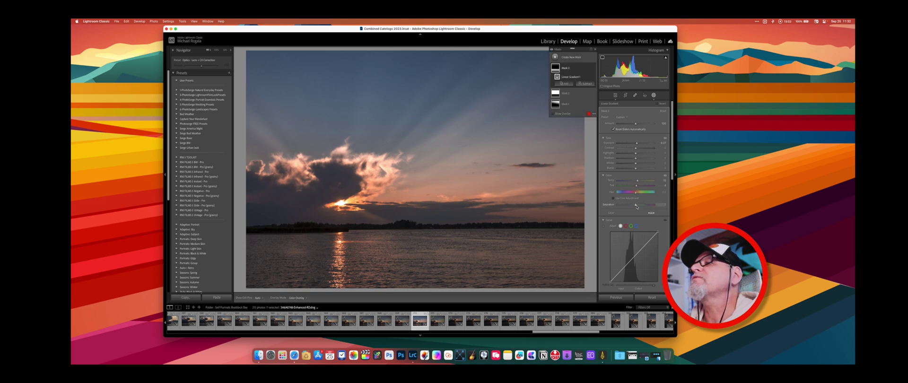
left_click(636, 205)
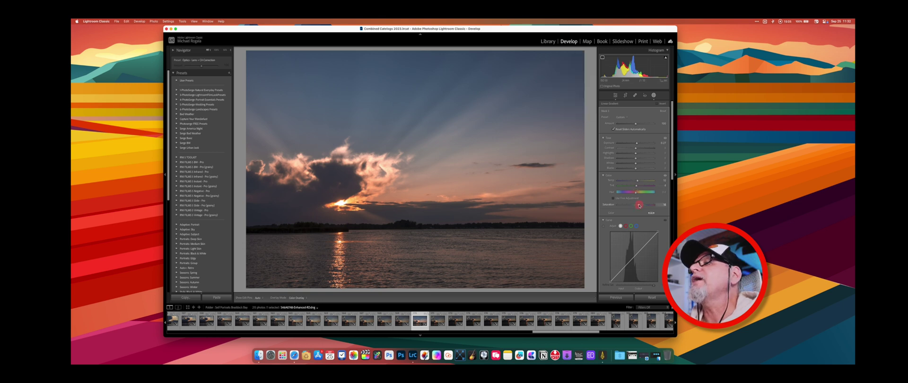
Slightly lower the linear gradient mask's Texture and Clarity.
scroll(640, 213, "down", 5)
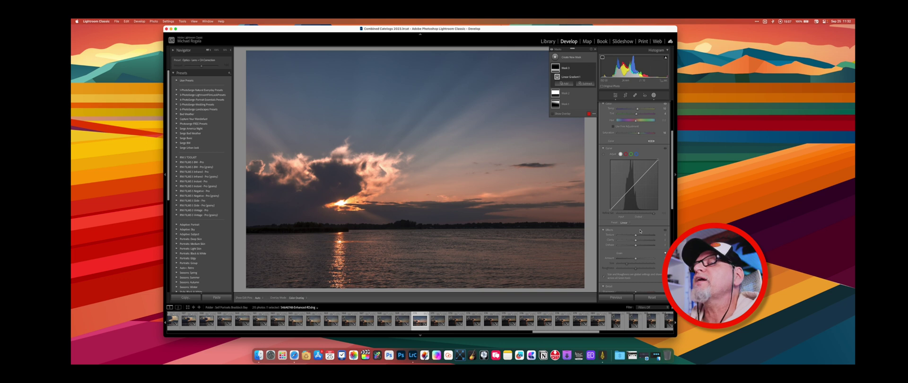
left_click(636, 236)
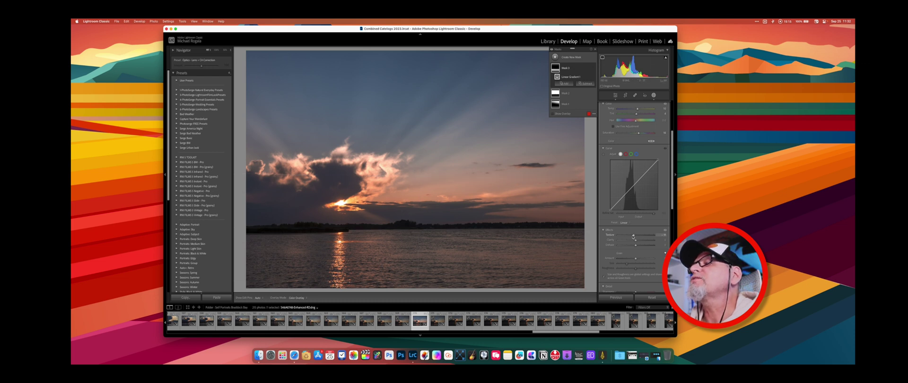
left_click(633, 236)
left_click(635, 240)
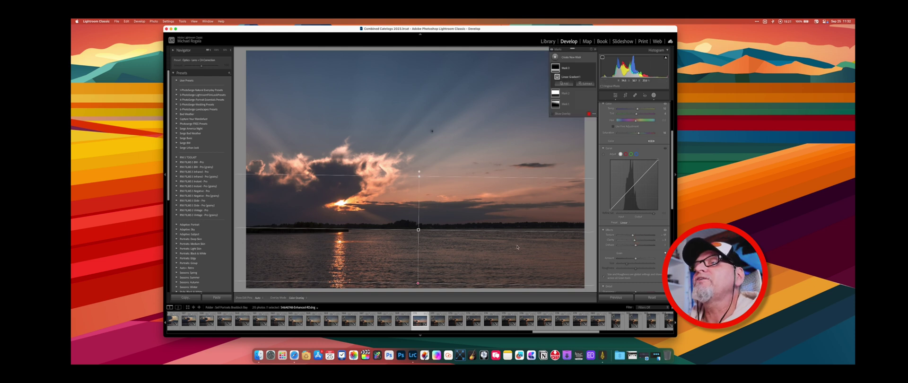
scroll(653, 227, "down", 5)
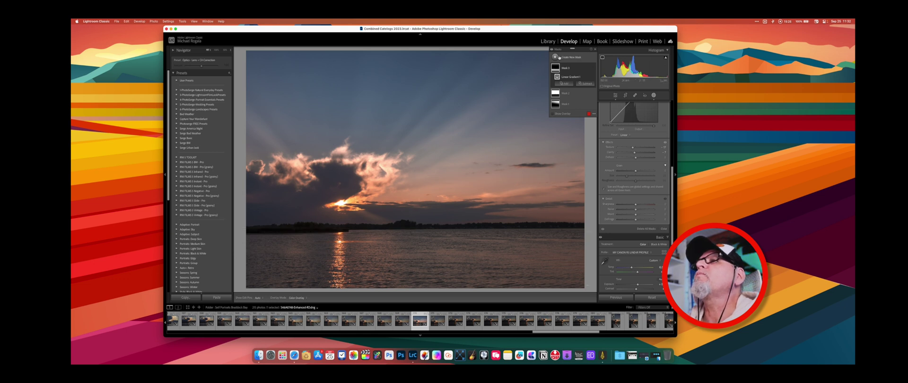
Create a large radial gradient mask, center it over the photo and widen it slightly to nearly fill the frame.
left_click(555, 57)
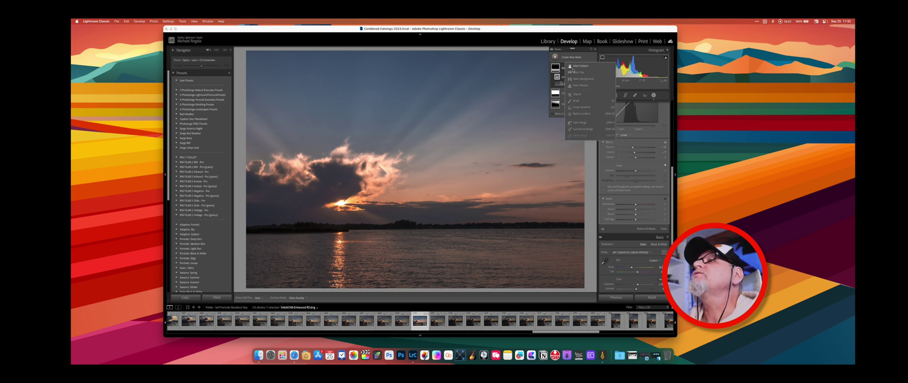
left_click(581, 113)
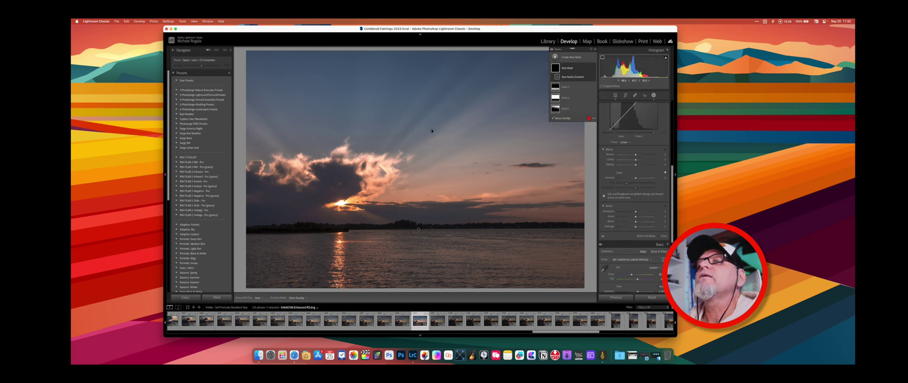
left_click_drag(387, 163, 544, 280)
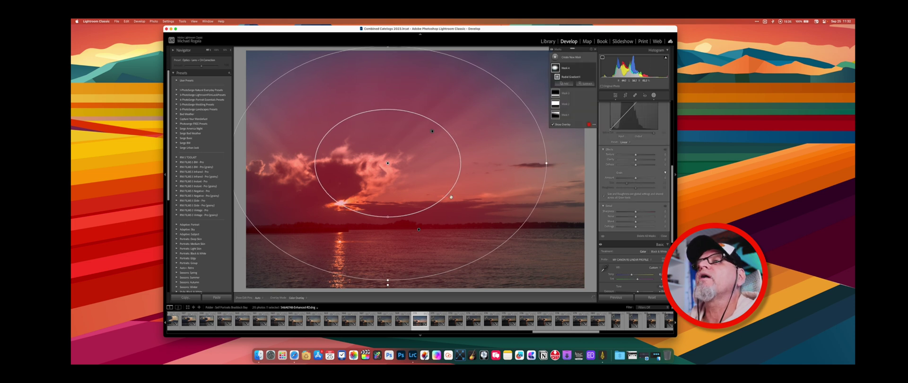
left_click_drag(384, 163, 415, 169)
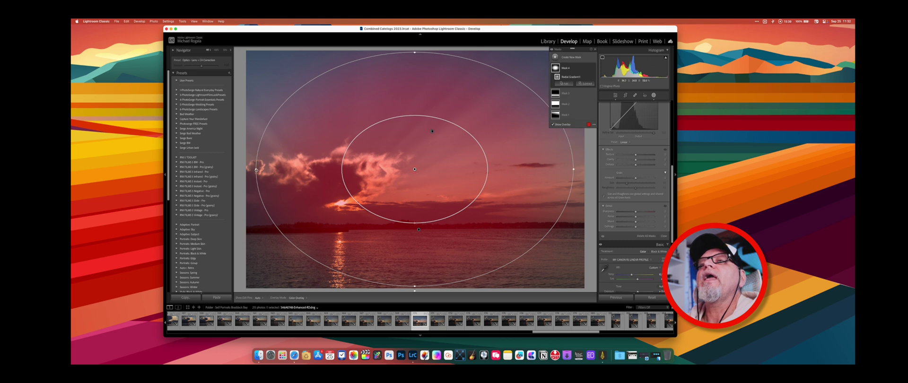
left_click_drag(255, 170, 250, 169)
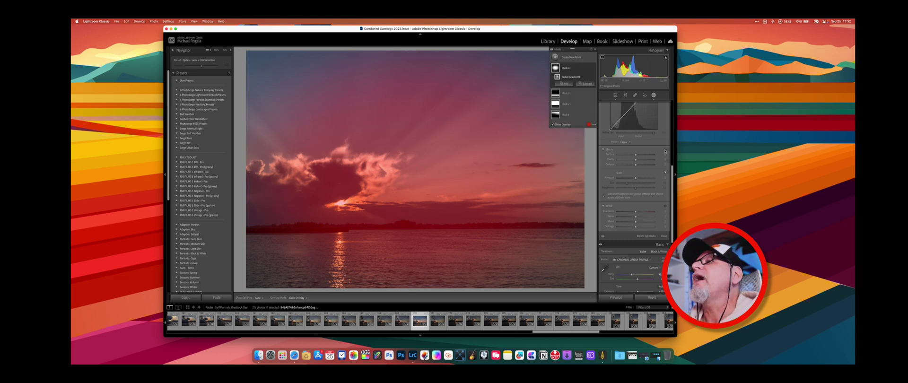
Invert the large radial gradient to target the photo's edges and reduce its Feather slightly.
scroll(658, 123, "up", 5)
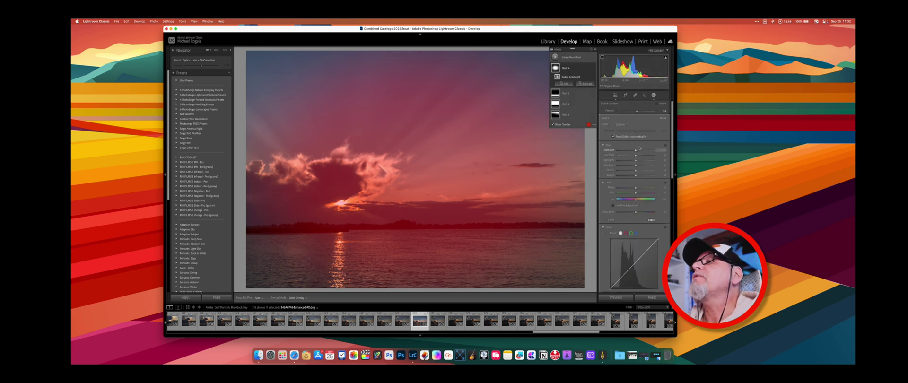
left_click(657, 104)
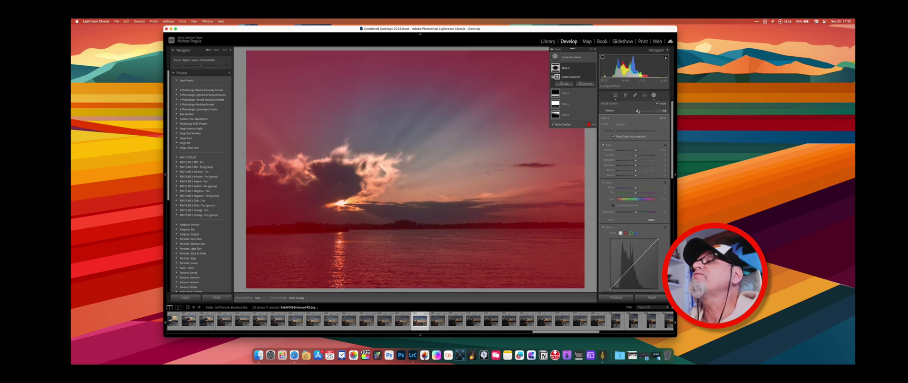
left_click_drag(637, 112, 634, 116)
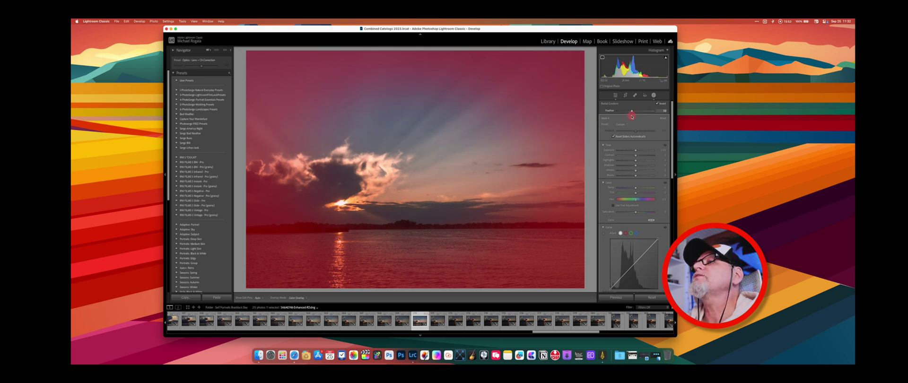
left_click_drag(632, 116, 632, 117)
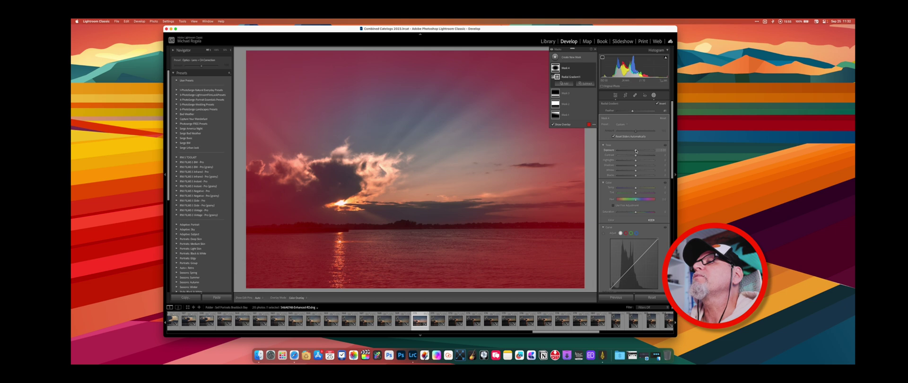
Slightly lower the inverted radial mask's Exposure to darken the photo's edges.
left_click_drag(635, 150, 634, 151)
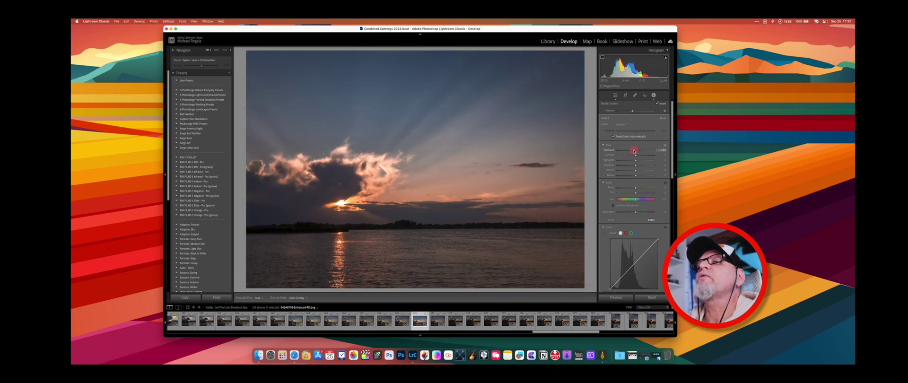
left_click_drag(634, 151, 634, 151)
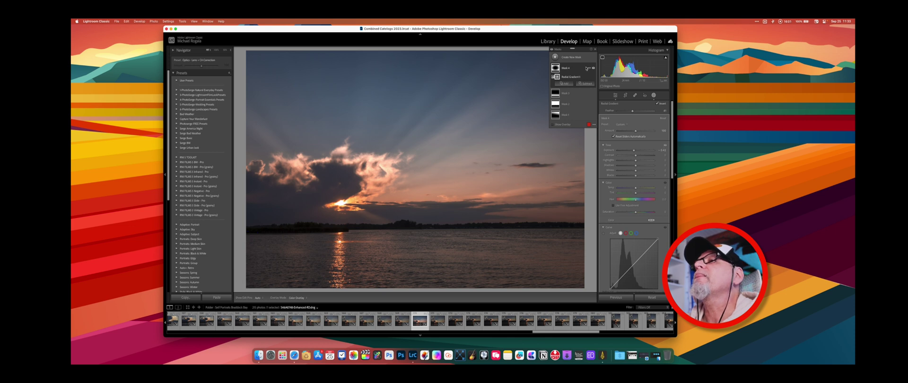
Create a second, smaller radial gradient mask centered just above the horizon and increase its Feather.
left_click(555, 57)
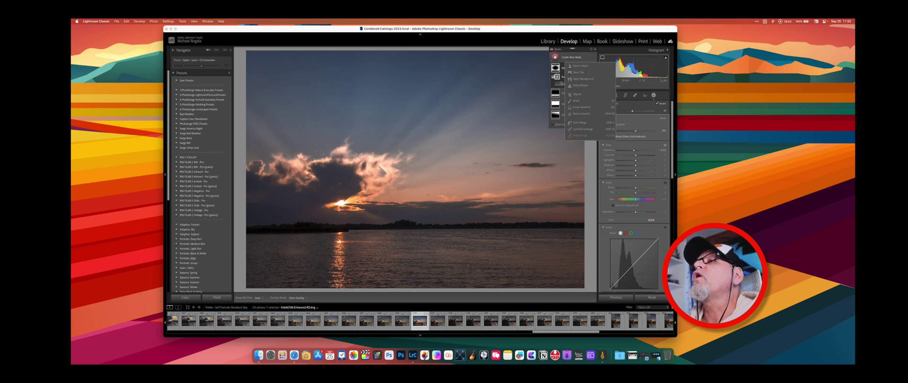
left_click(582, 114)
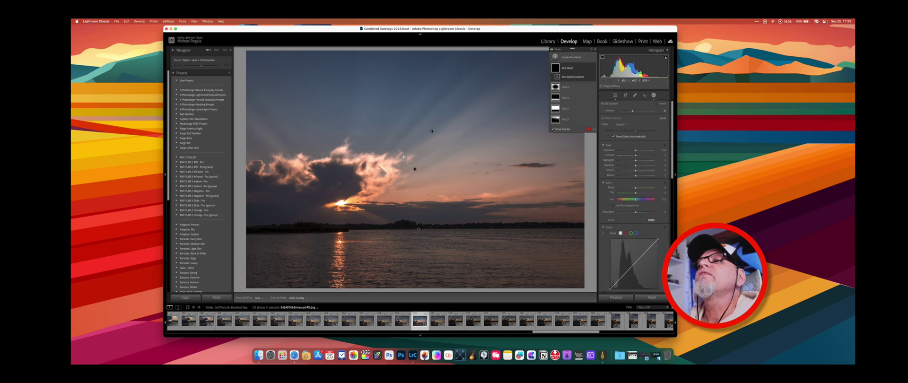
left_click_drag(403, 156, 533, 247)
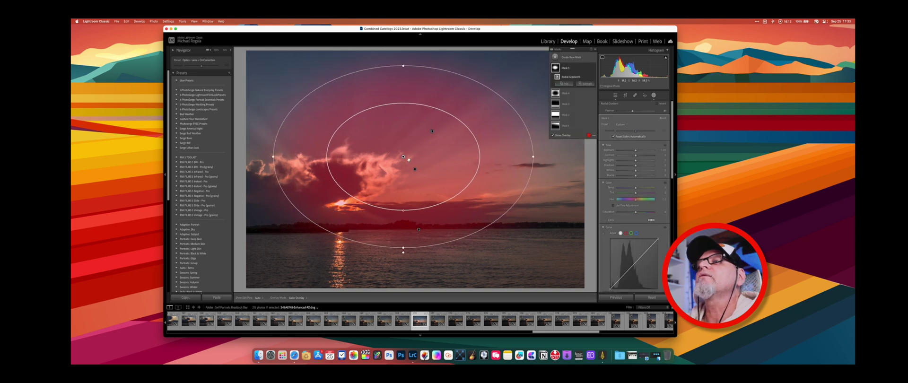
left_click_drag(405, 159, 418, 181)
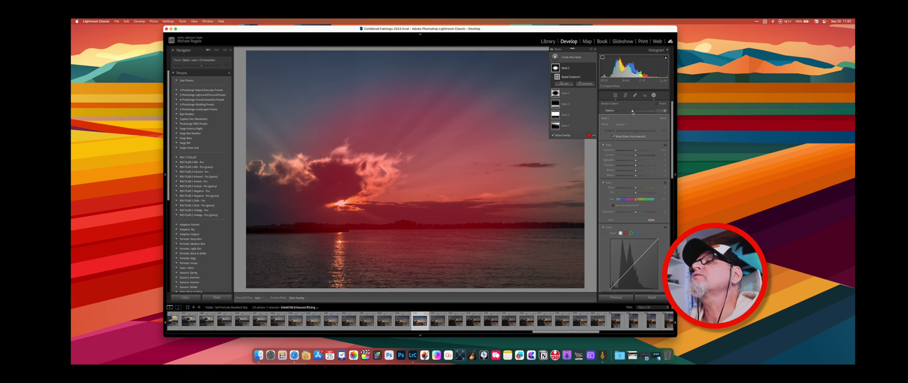
left_click_drag(632, 113, 646, 112)
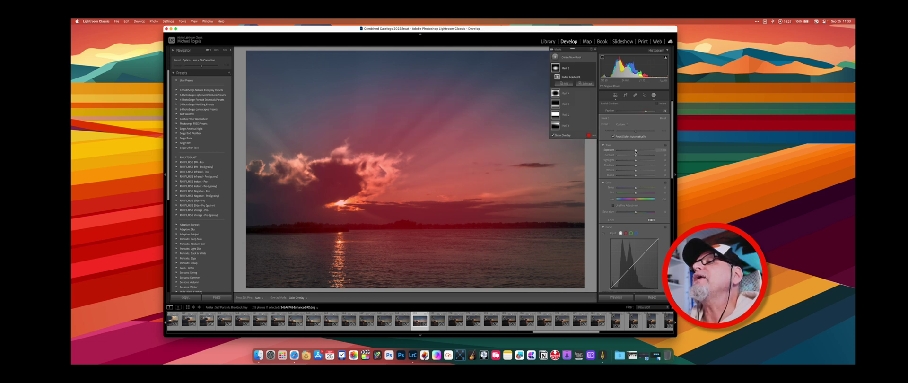
Slightly raise the smaller radial mask's Exposure, Temp, Tint and Saturation, and leave masking.
left_click_drag(635, 151, 637, 151)
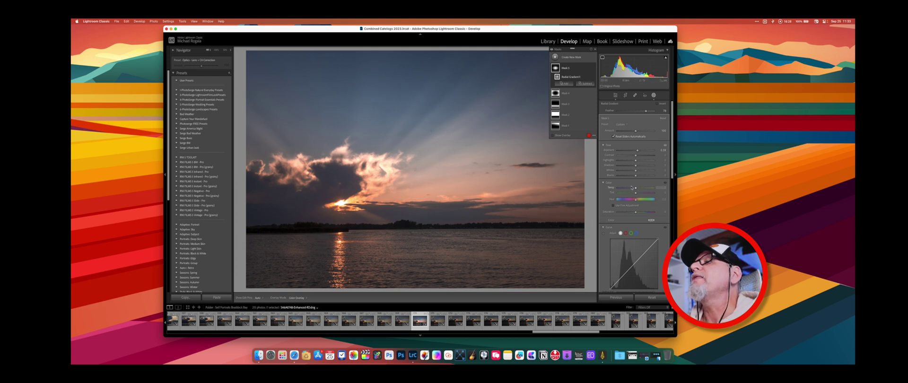
left_click_drag(636, 187, 636, 213)
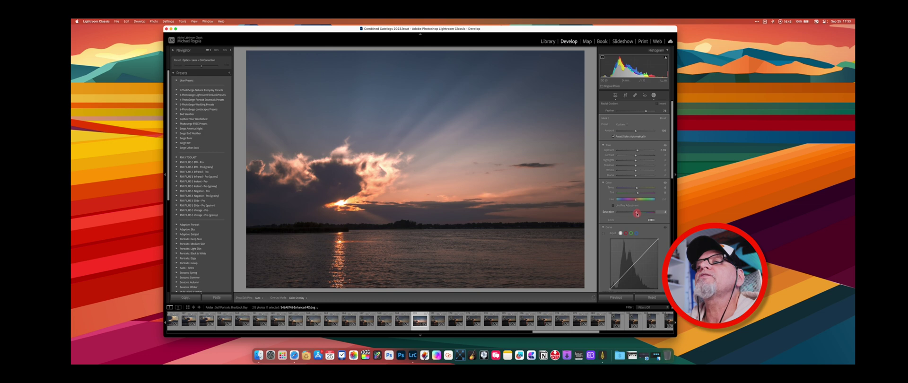
left_click_drag(637, 214, 636, 213)
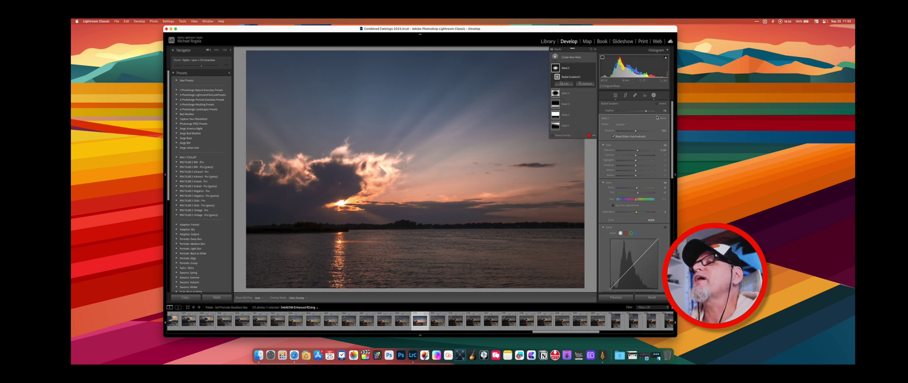
scroll(654, 173, "down", 5)
scroll(654, 173, "down", 3)
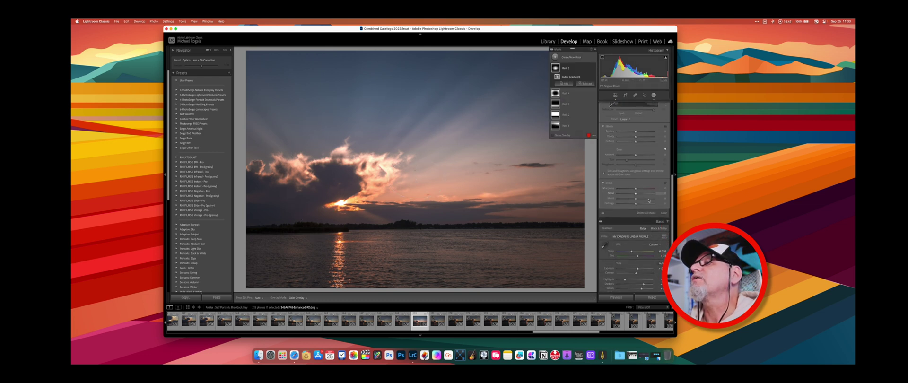
left_click(665, 213)
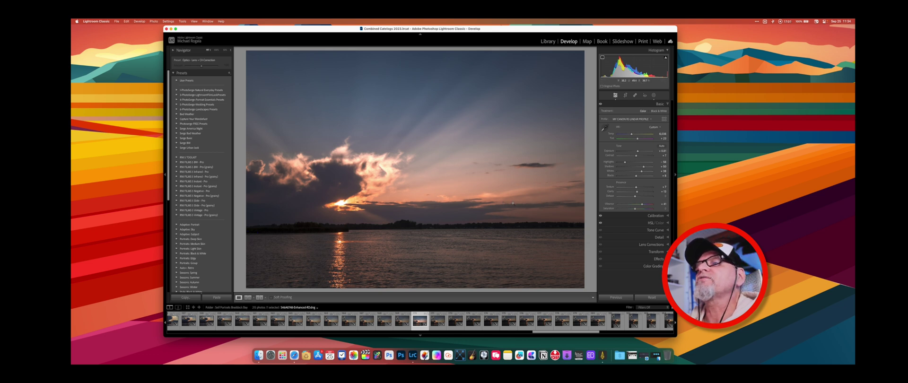
Switch the Basic adjustments off and back on to compare the photo with and without them.
left_click(600, 104)
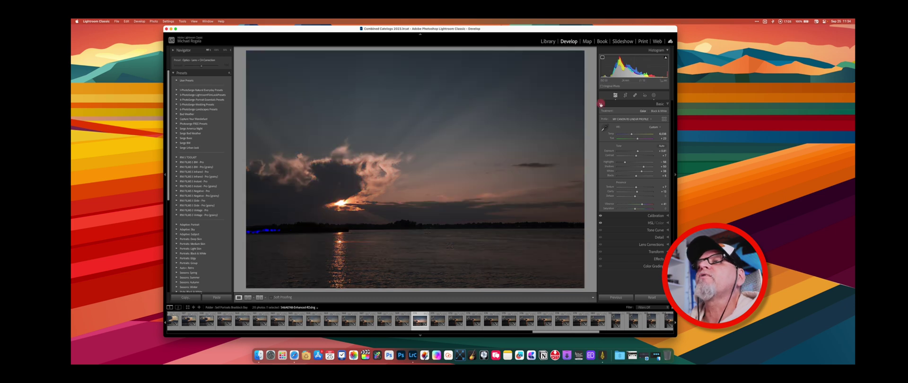
left_click(601, 105)
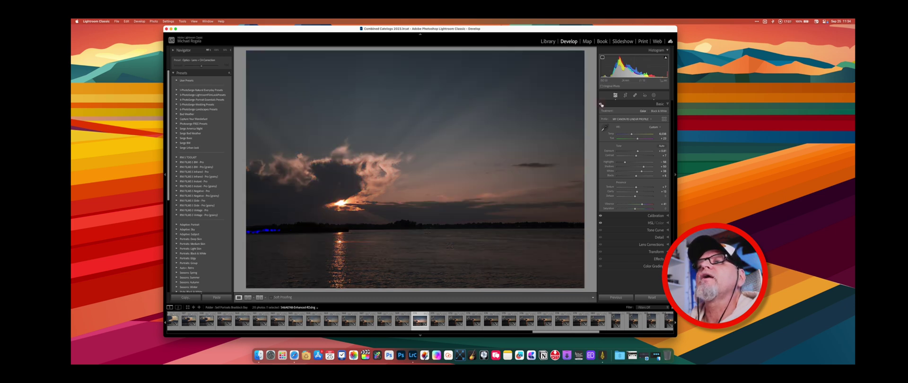